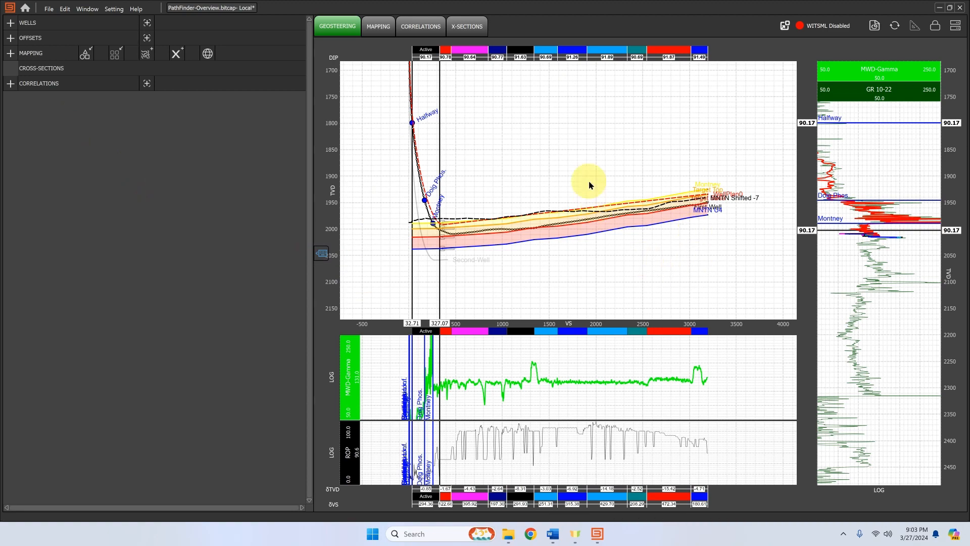
Step: Examine First-Well's path against the well plan and target layers in the geosteering cross-section, from the Montney landing to the toe
drag(589, 185, 620, 181)
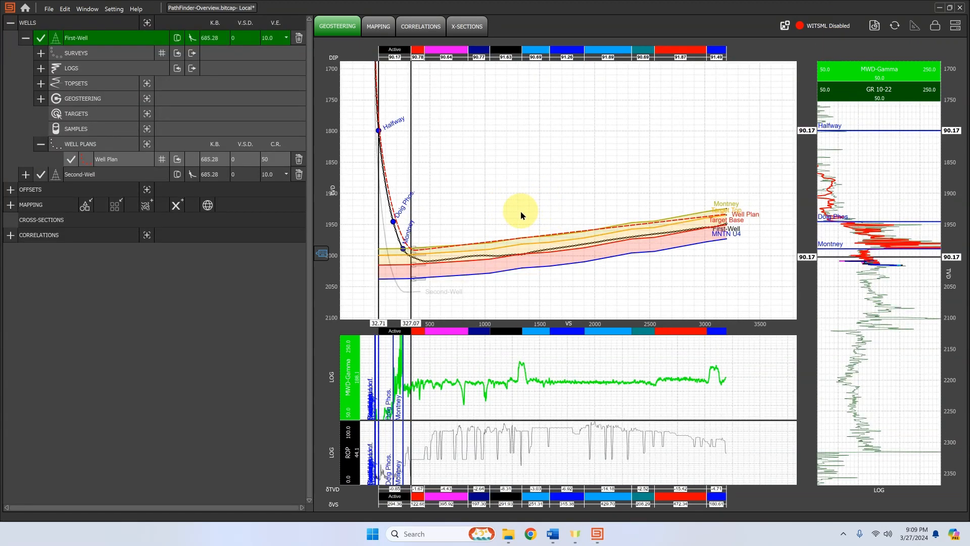
drag(520, 215, 593, 191)
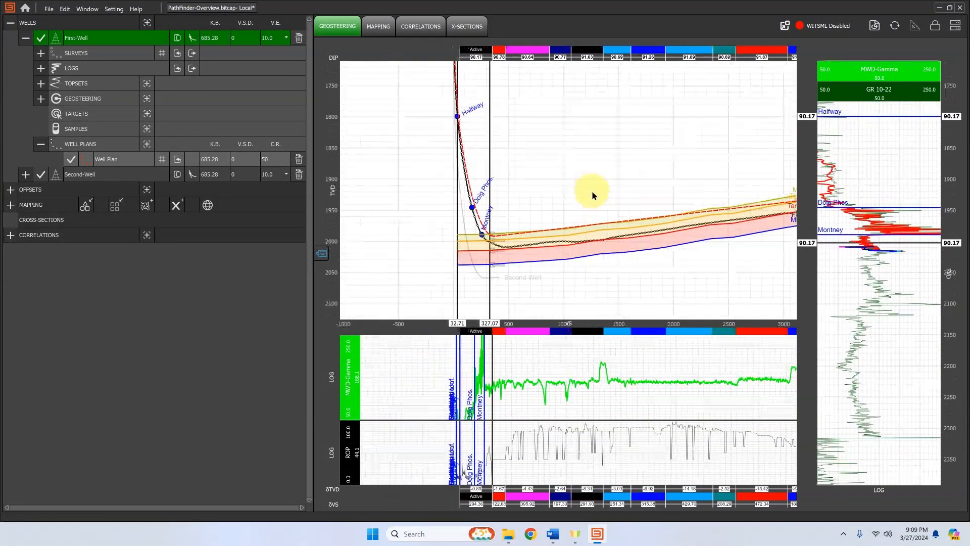
scroll(489, 237, up, 5)
scroll(489, 238, up, 2)
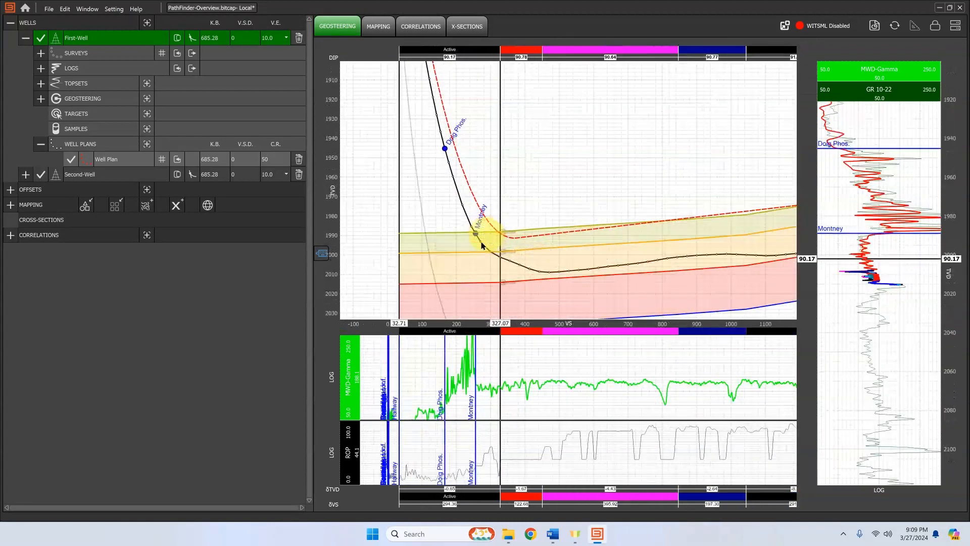
drag(488, 237, 426, 218)
scroll(425, 218, up, 5)
scroll(426, 218, down, 7)
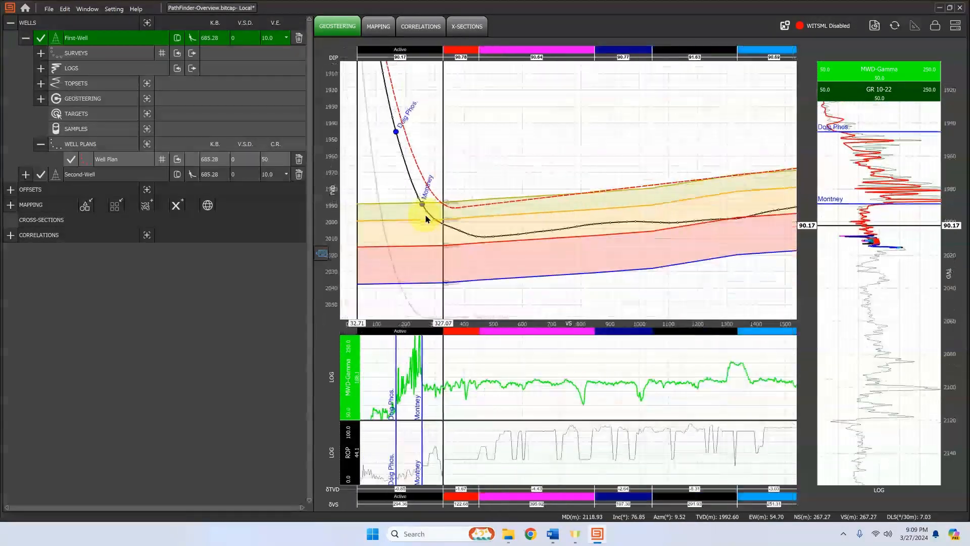
scroll(417, 258, down, 3)
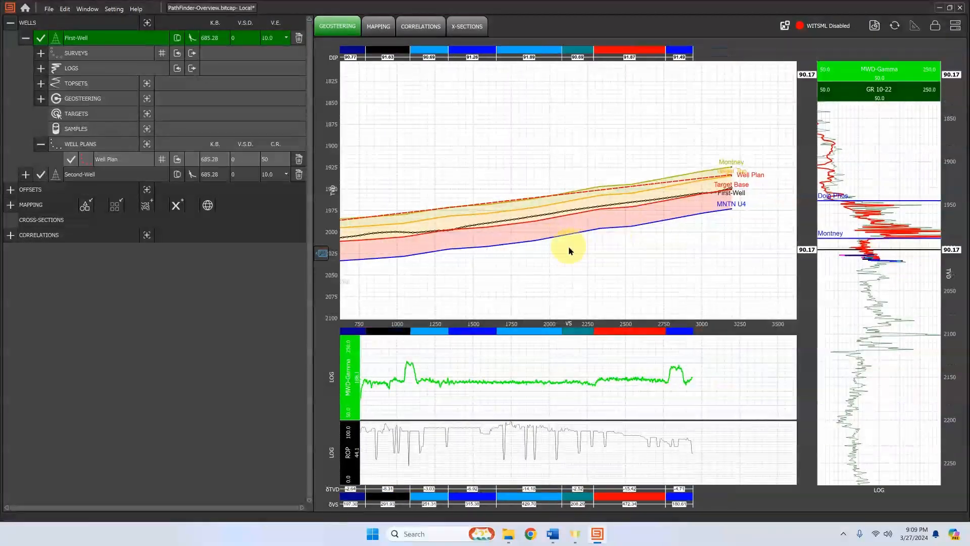
scroll(667, 217, up, 2)
scroll(678, 195, up, 5)
scroll(678, 202, down, 8)
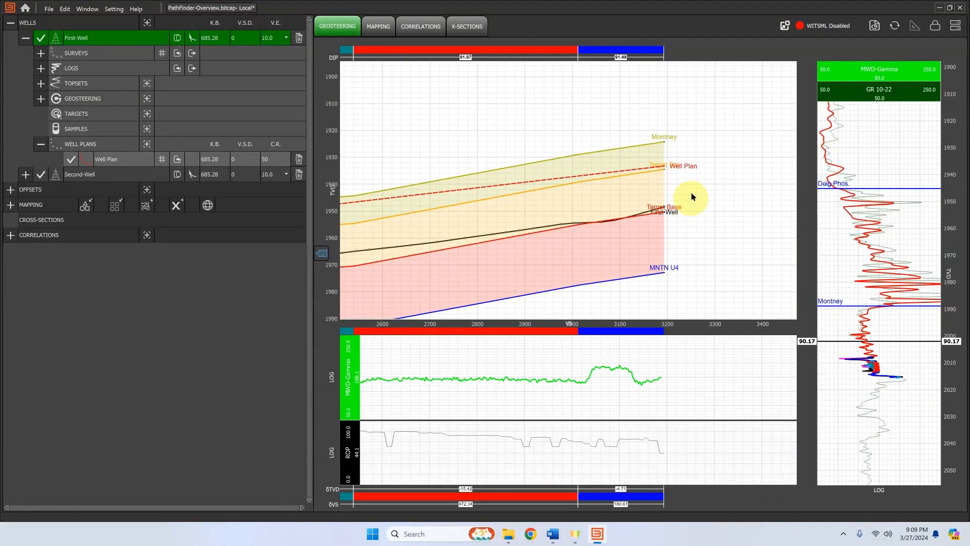
drag(656, 246, 703, 206)
drag(877, 217, 888, 250)
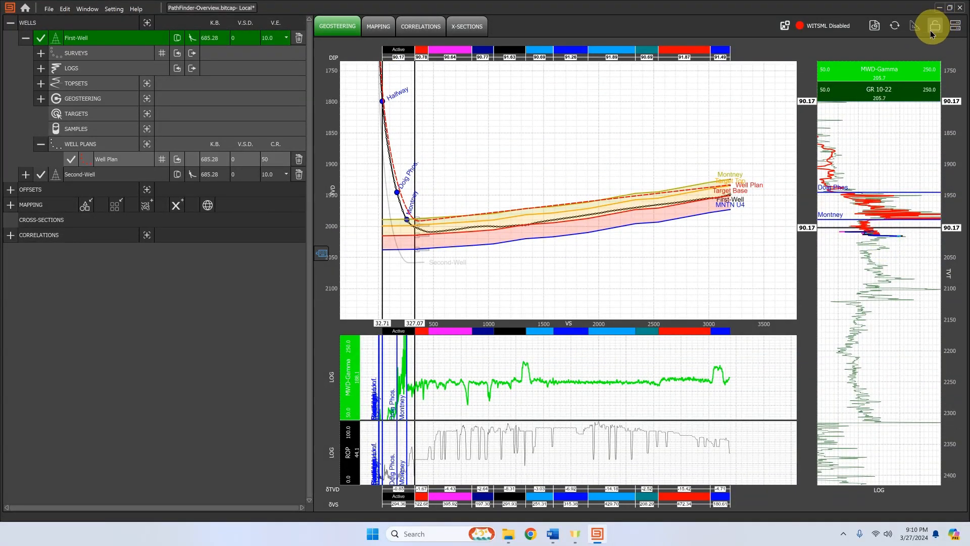
Step: Unlock the vertical log's depth scale from the cross-section and inspect the log and the well path independently
drag(886, 137, 867, 325)
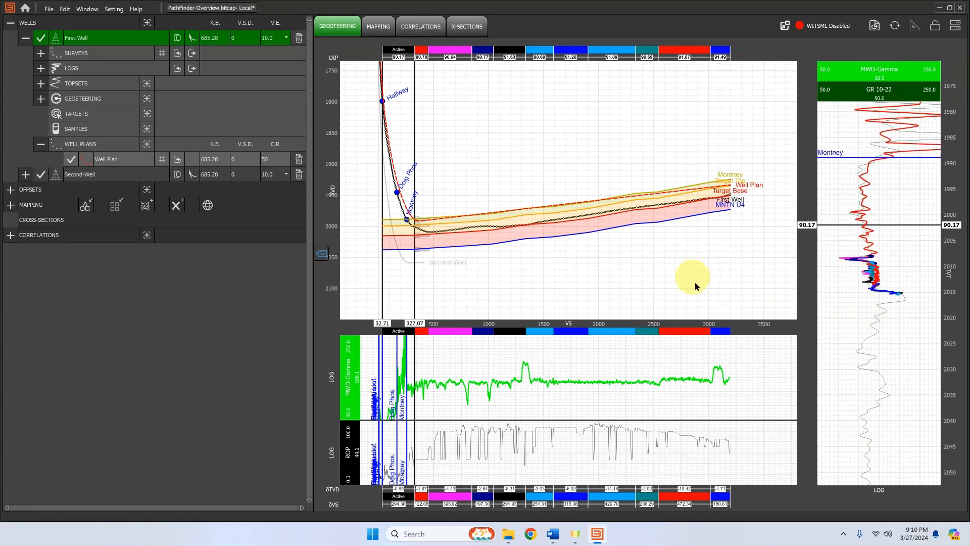
scroll(657, 276, up, 6)
scroll(571, 259, down, 3)
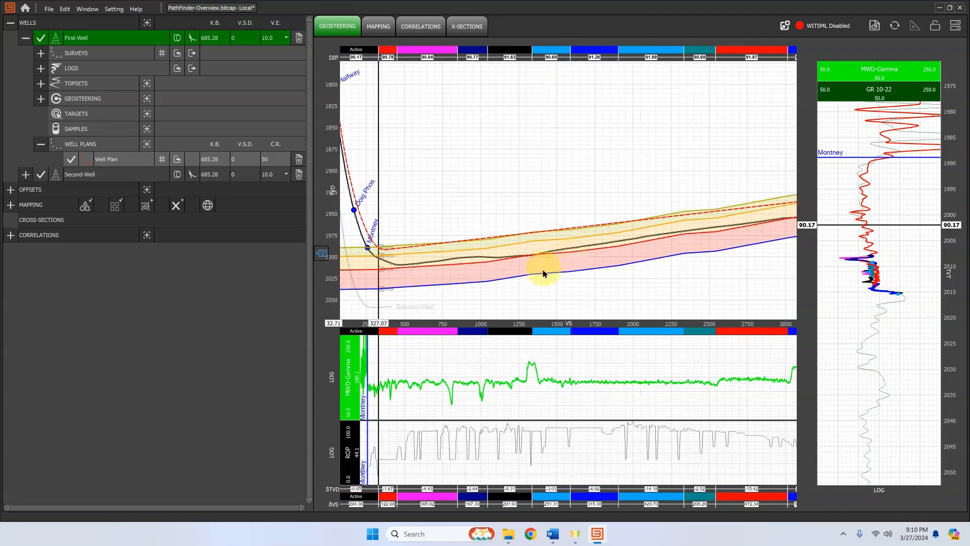
drag(544, 273, 666, 265)
scroll(526, 253, up, 3)
mouse_move(524, 253)
mouse_down()
mouse_move(555, 226)
mouse_move(569, 179)
mouse_up()
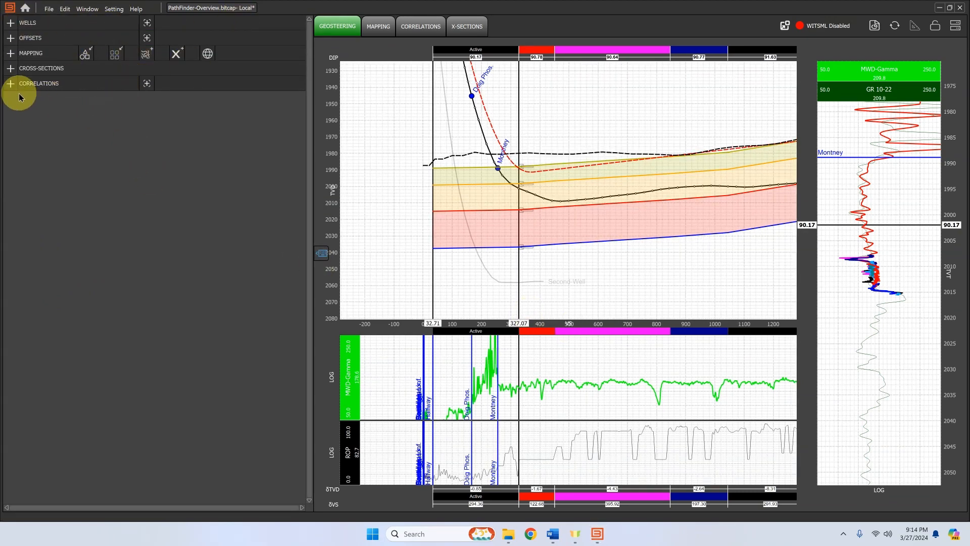
Step: Expand the Wells, Offsets, Mapping and Cross-Sections groups to review the project's contents
click(18, 24)
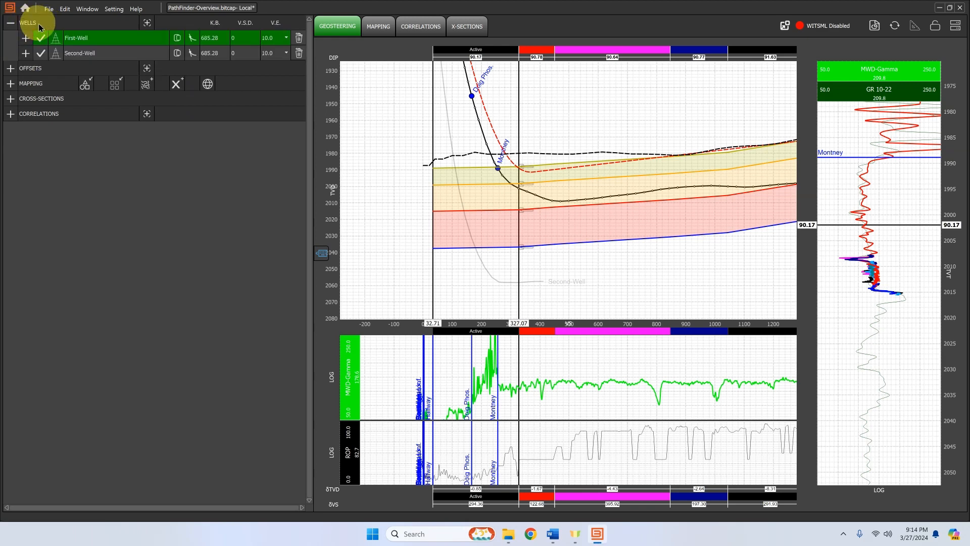
click(11, 68)
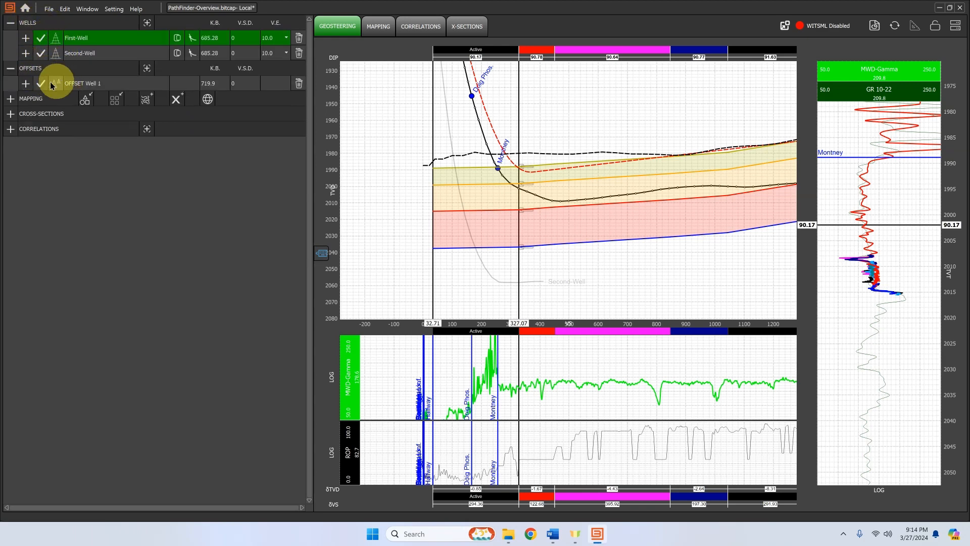
click(11, 99)
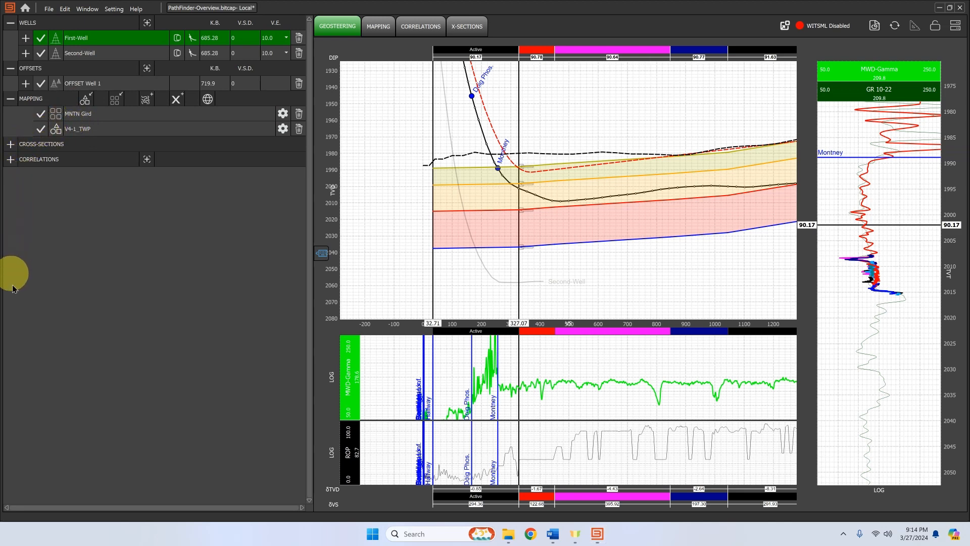
click(11, 144)
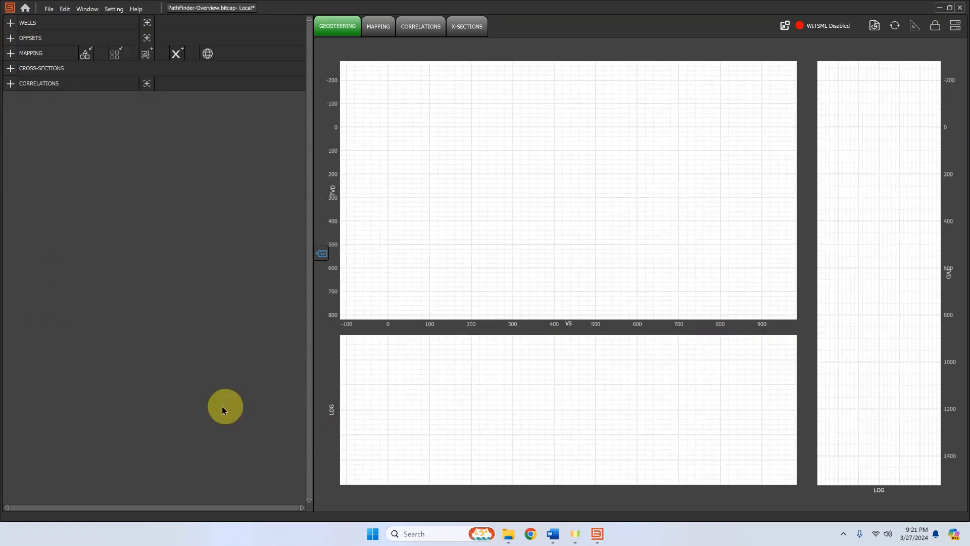
Step: List the project's wells and make First-Well the active well in the geosteering view
click(11, 23)
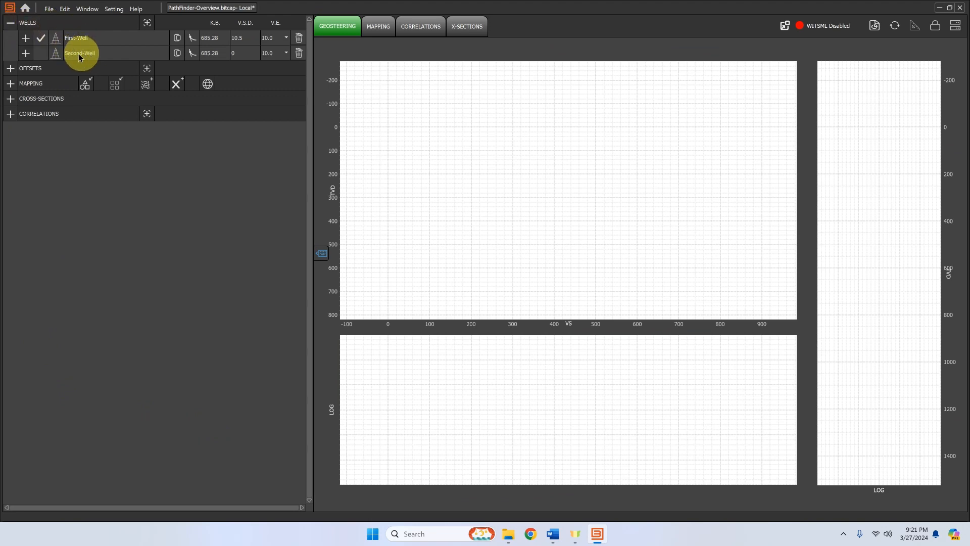
click(56, 40)
scroll(444, 202, down, 5)
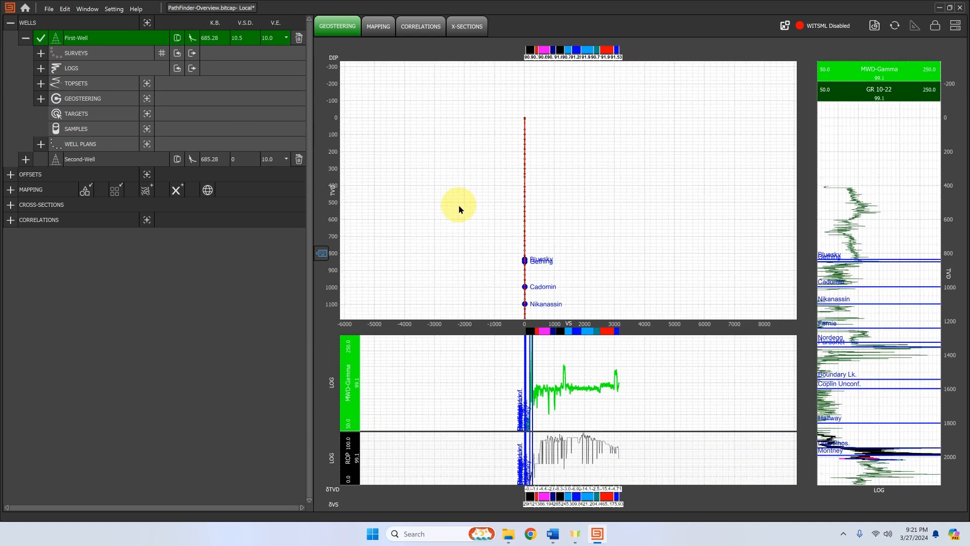
Step: Examine First-Well's trajectory, formation tops and lateral section in the geosteering cross-section
drag(464, 234, 501, 182)
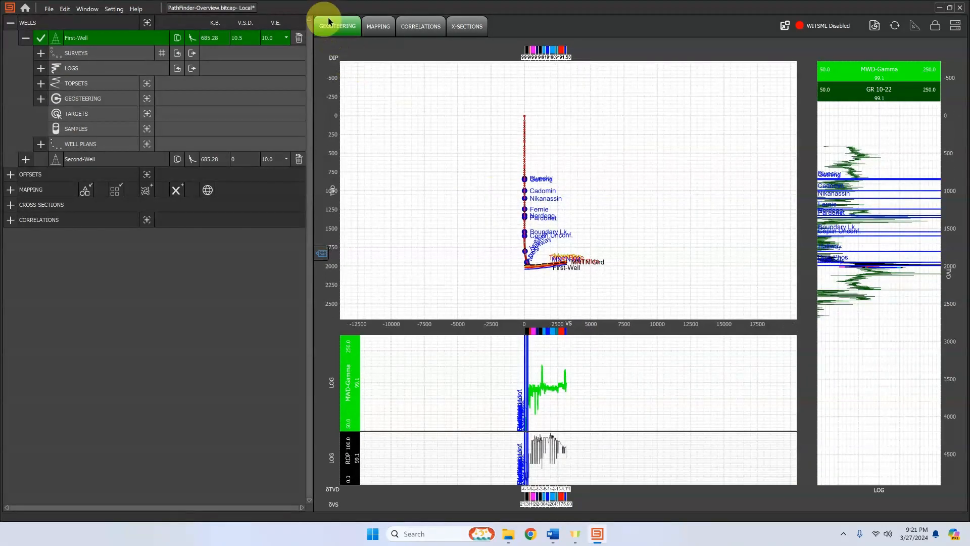
scroll(531, 267, up, 5)
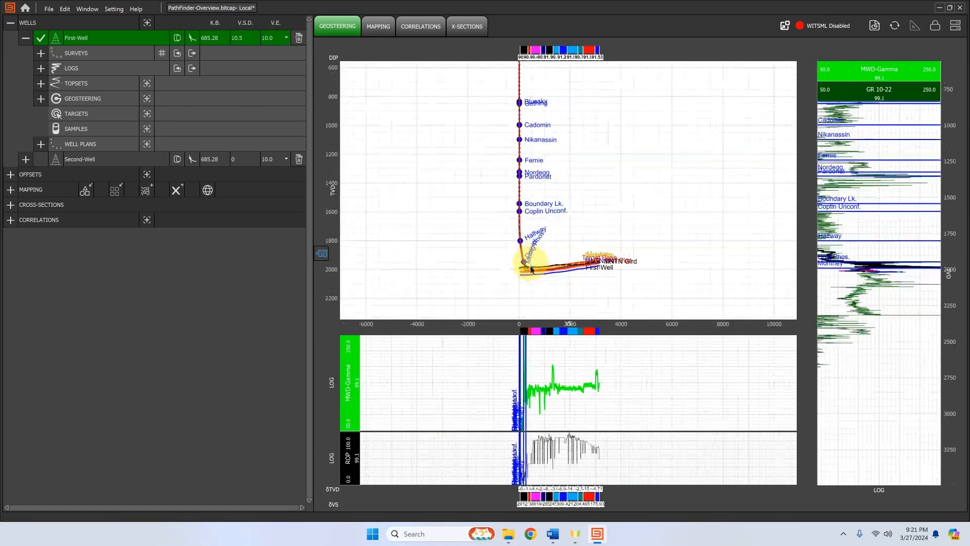
scroll(461, 239, up, 1)
drag(461, 239, 478, 232)
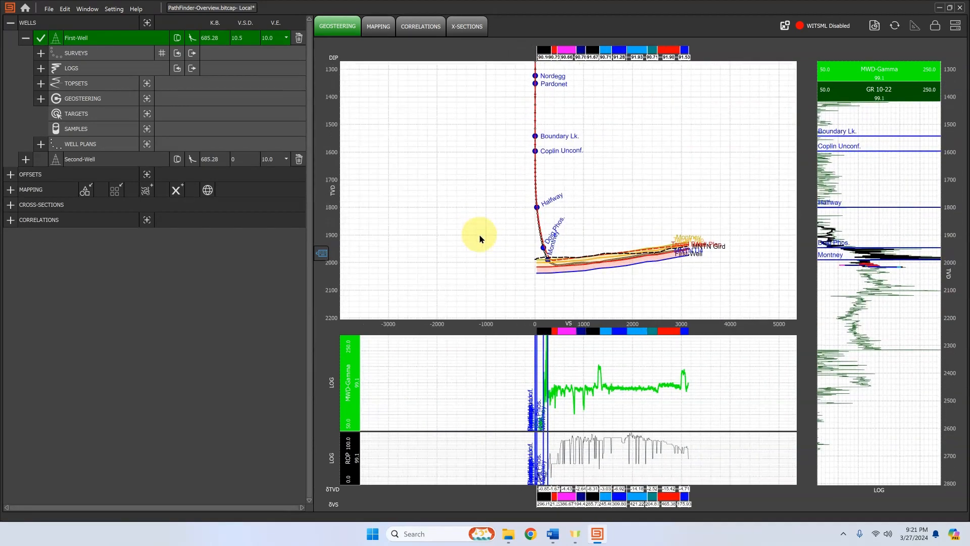
mouse_move(566, 329)
mouse_down()
mouse_move(477, 323)
mouse_move(581, 321)
mouse_up()
mouse_move(331, 173)
mouse_down()
mouse_move(325, 216)
mouse_move(325, 187)
mouse_up()
drag(521, 239, 439, 188)
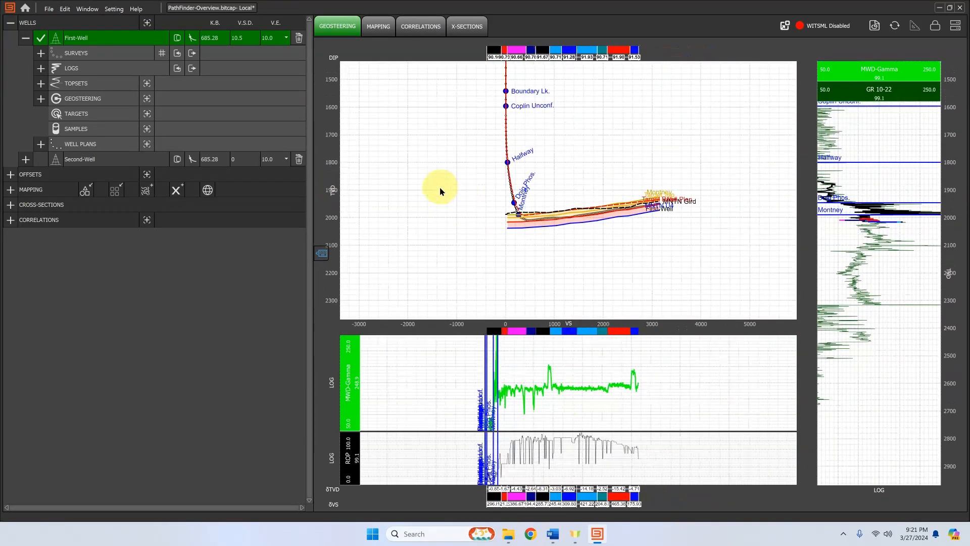
scroll(504, 212, up, 2)
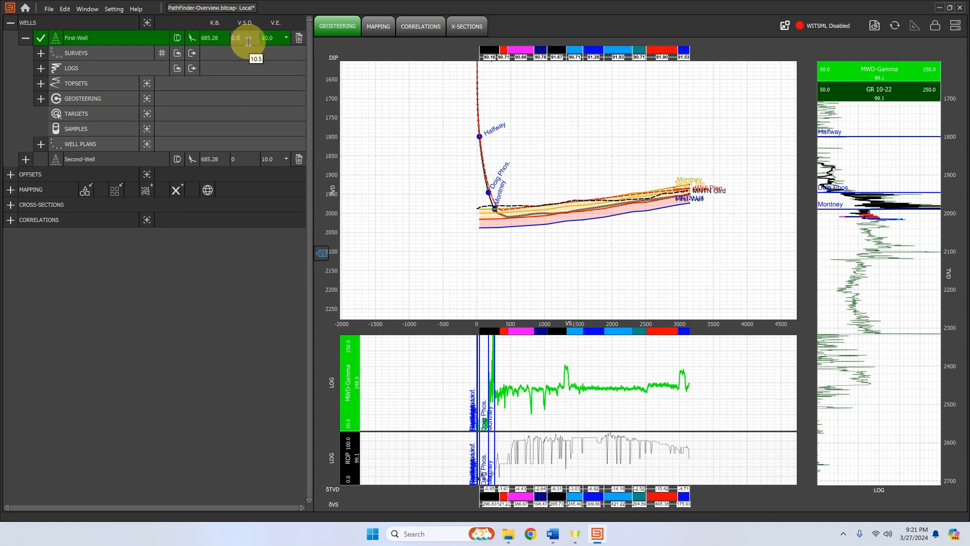
Step: Set First-Well's V.S.D. to 0.5 and try V.E. values of 5, 1 and 10 before setting a custom V.E. of 20
key(Return)
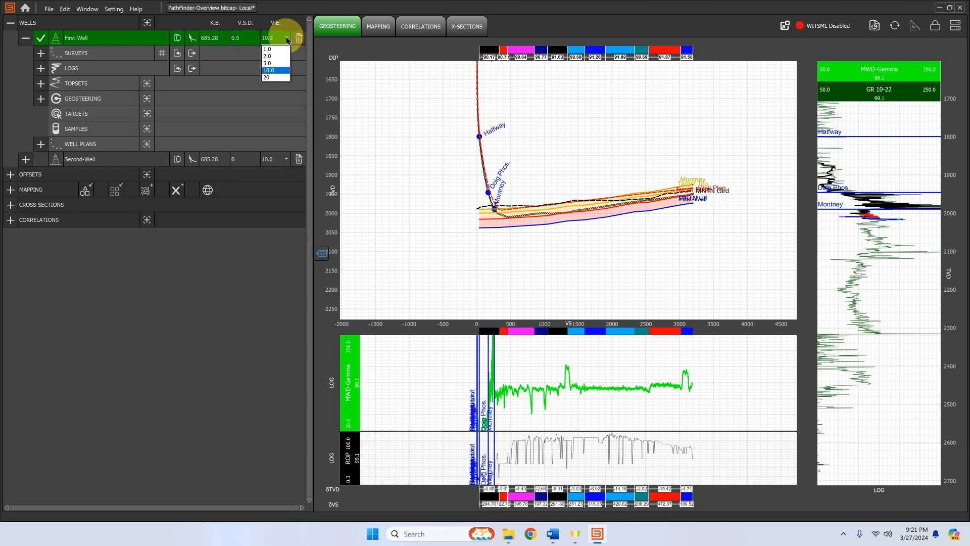
click(276, 63)
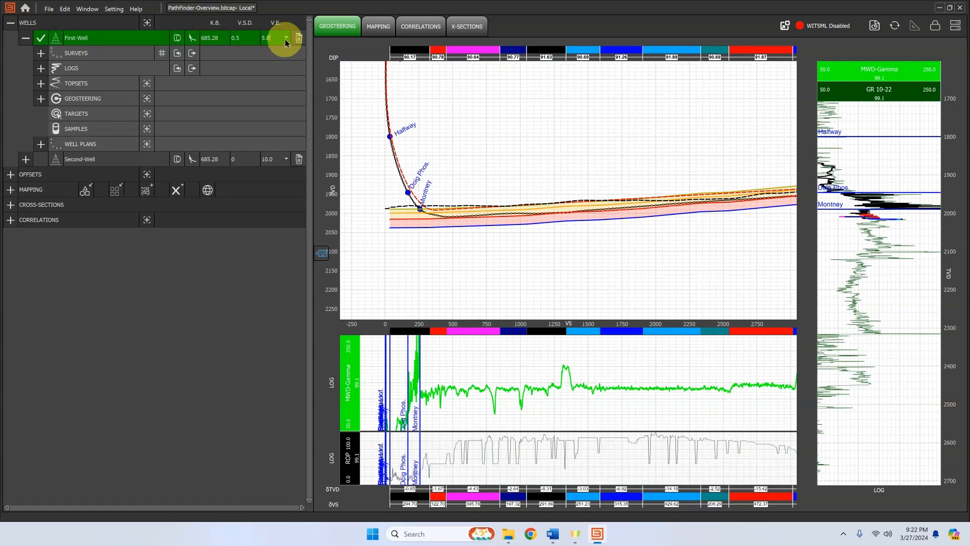
click(277, 51)
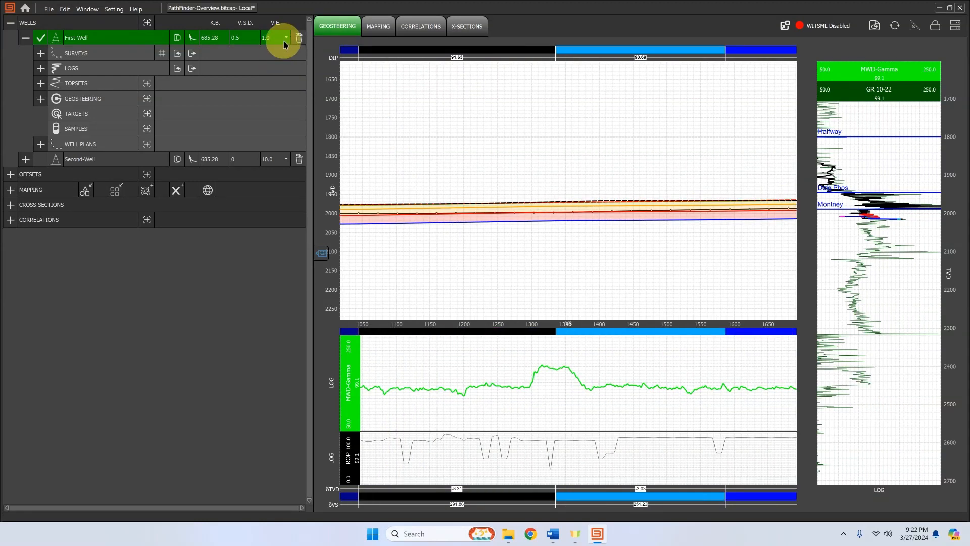
click(273, 67)
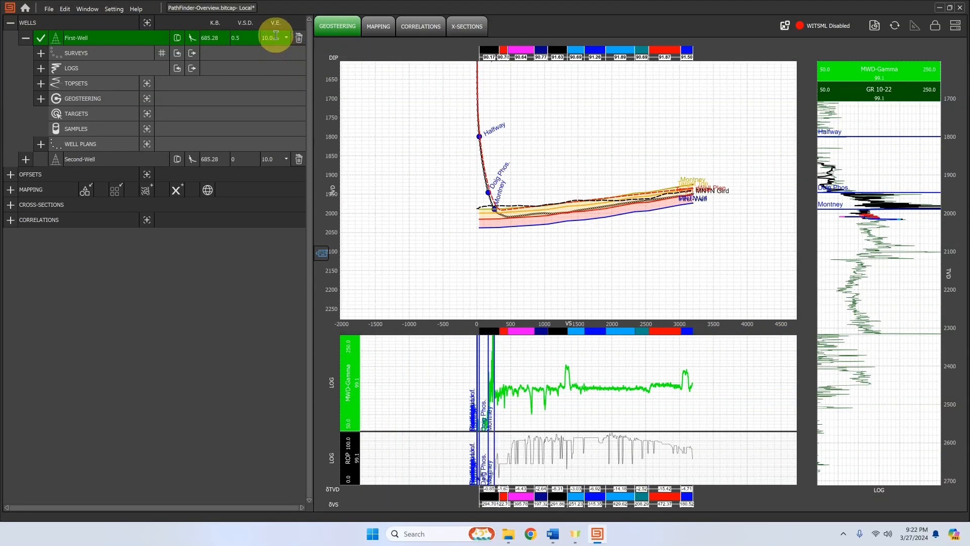
drag(279, 38, 260, 40)
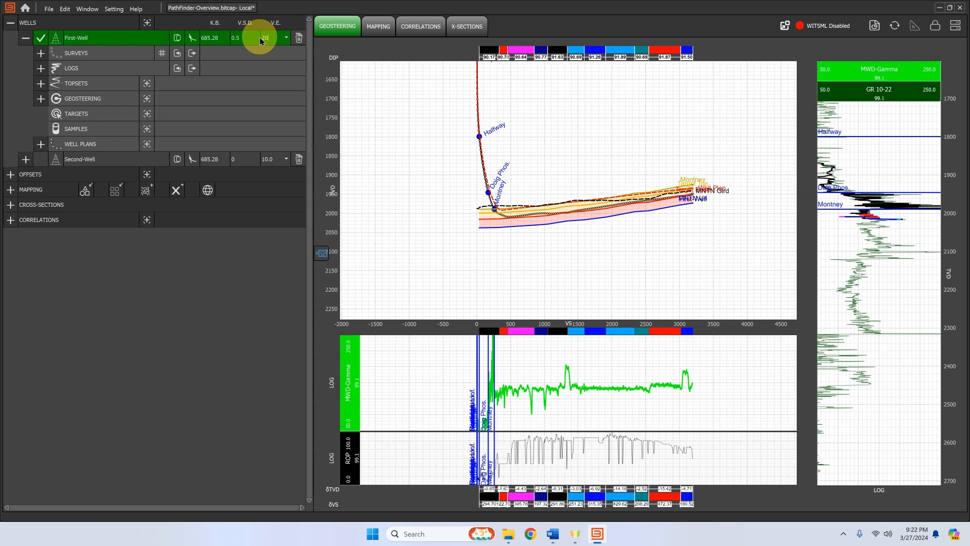
key(Return)
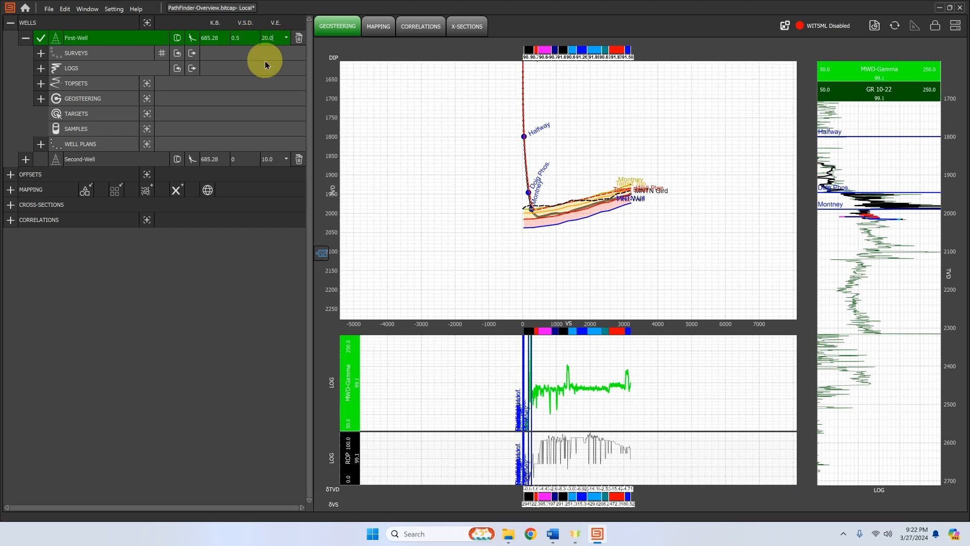
Step: Add a survey station to First-Well at MD 5150 with inclination 91 and azimuth 355.03, and check the extended well path
click(25, 39)
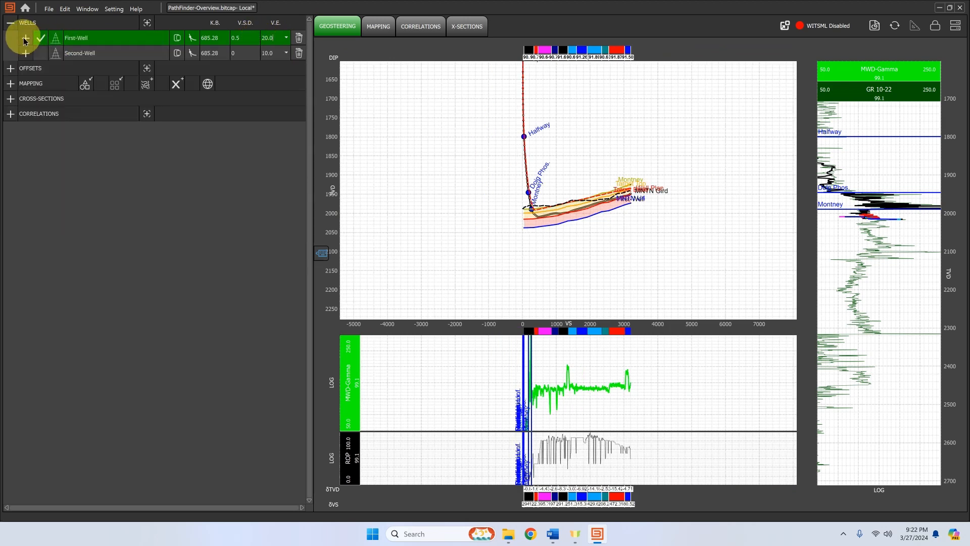
click(25, 39)
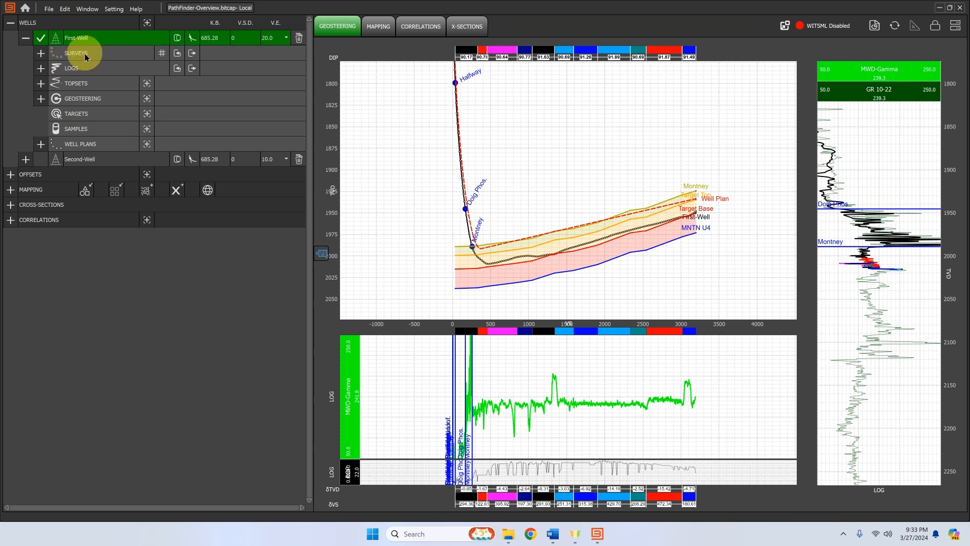
click(41, 53)
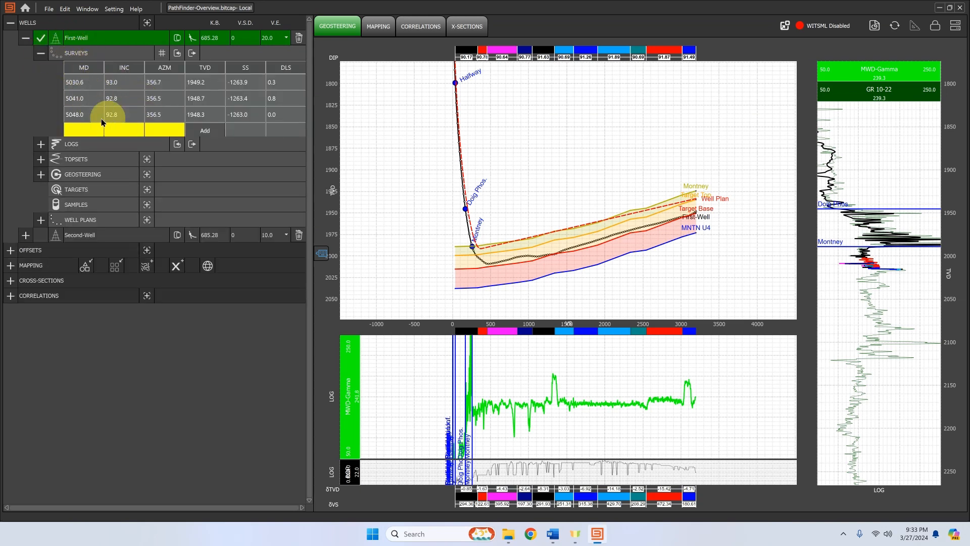
click(124, 117)
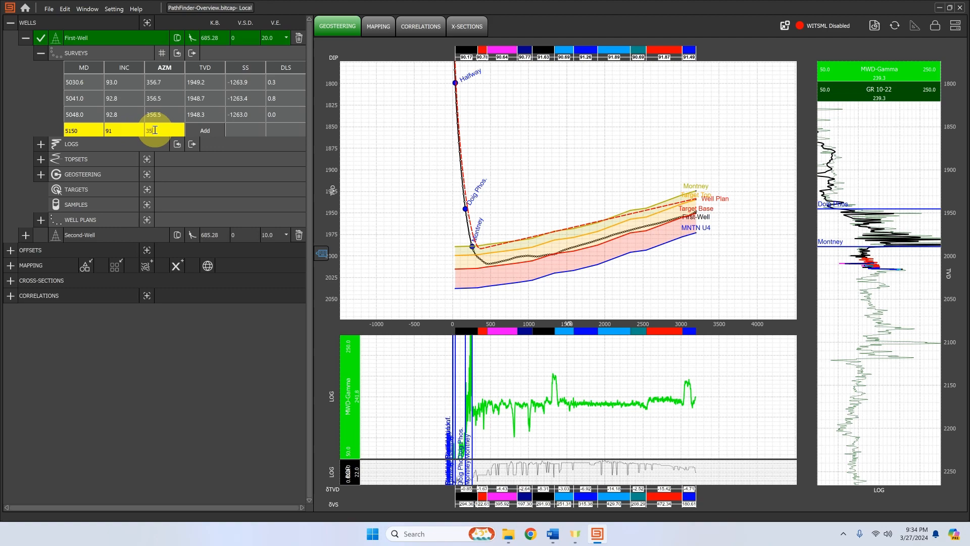
click(205, 130)
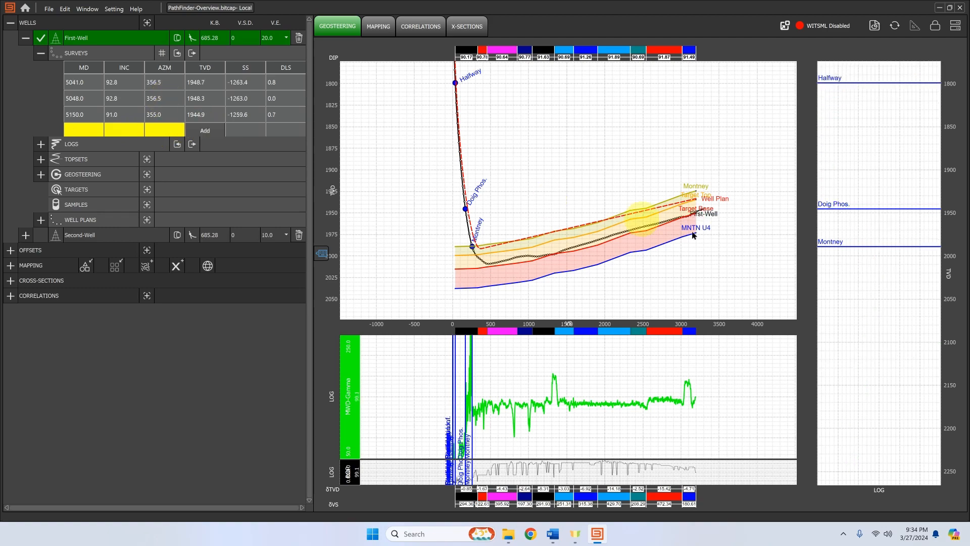
scroll(708, 205, up, 5)
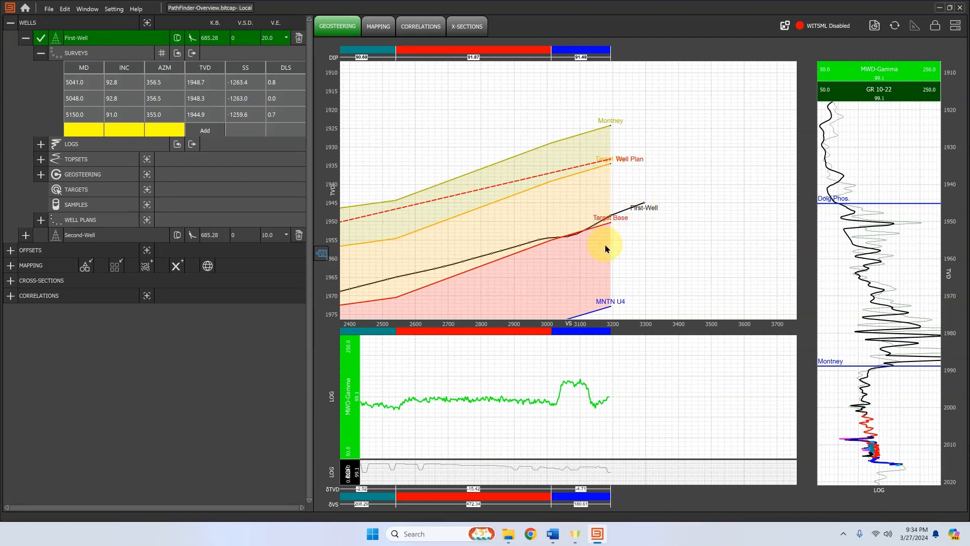
Step: Open First-Well's full survey table and review its stations down to the last one
click(162, 54)
scroll(354, 221, down, 5)
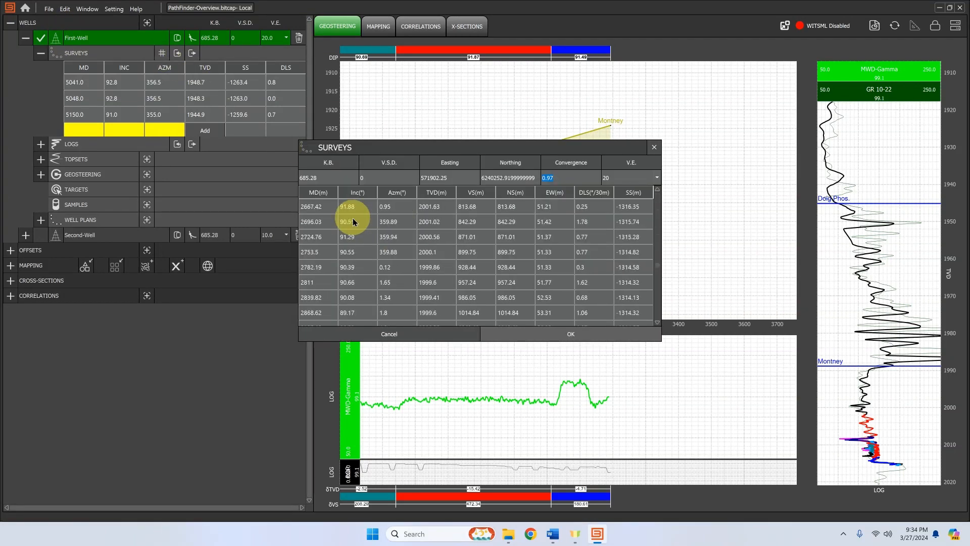
scroll(348, 221, down, 15)
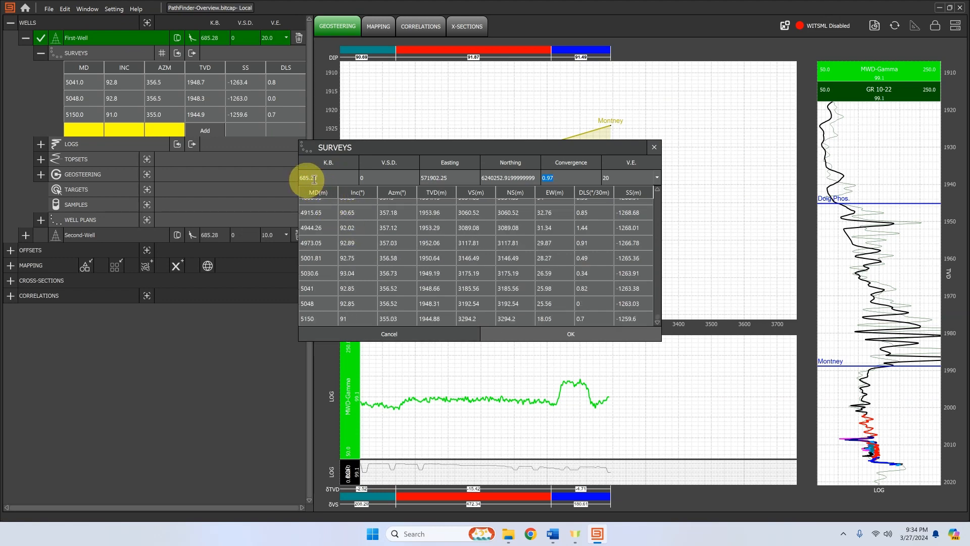
Step: Delete the MD 5150 station from First-Well's survey table and apply the change
click(376, 175)
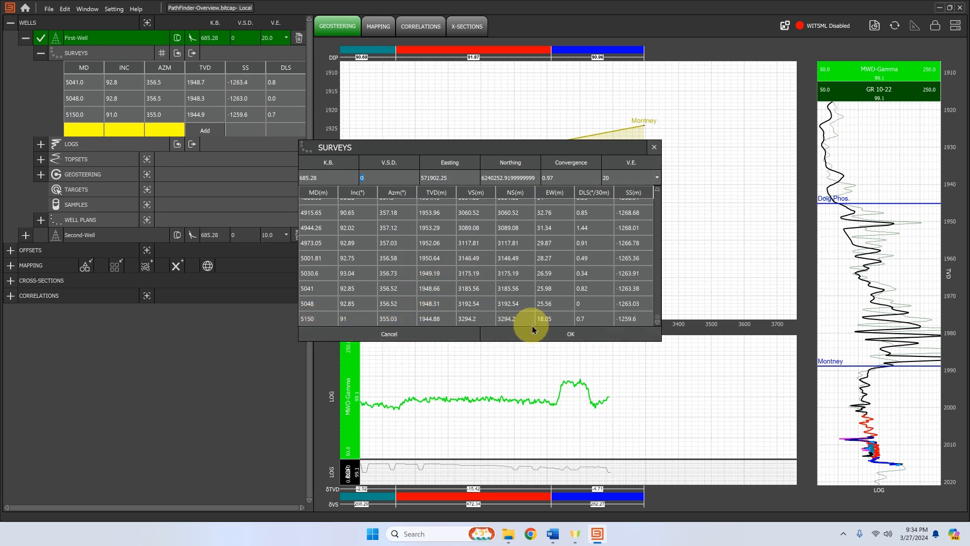
right_click(324, 322)
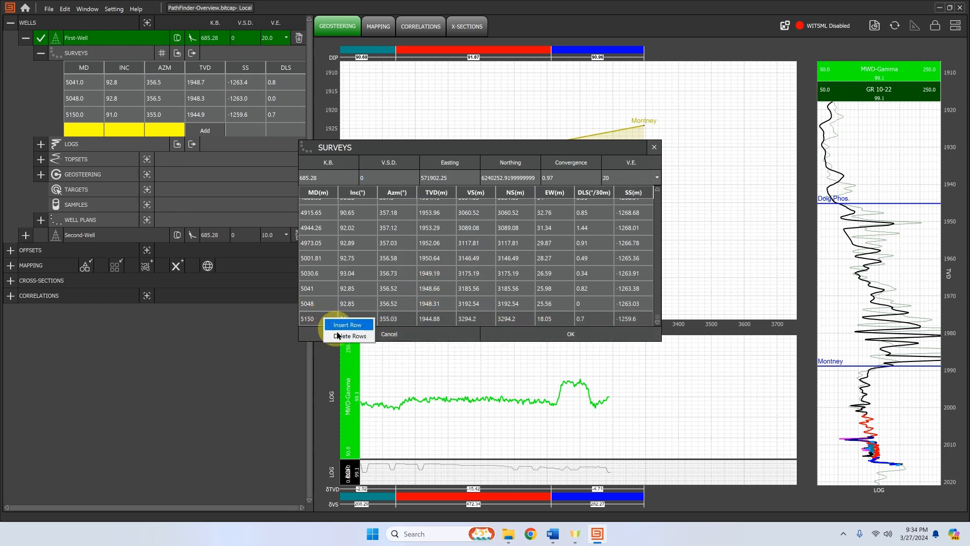
click(341, 336)
click(520, 330)
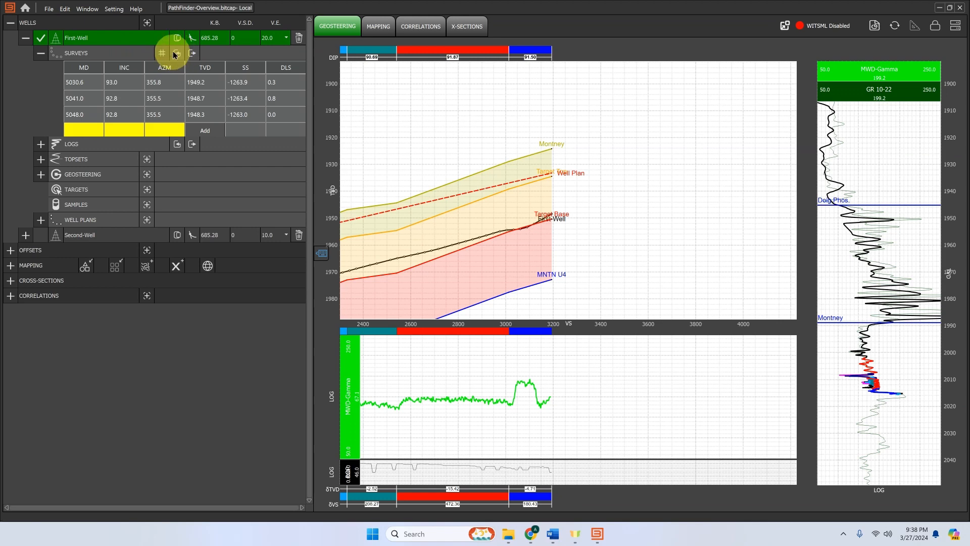
click(956, 30)
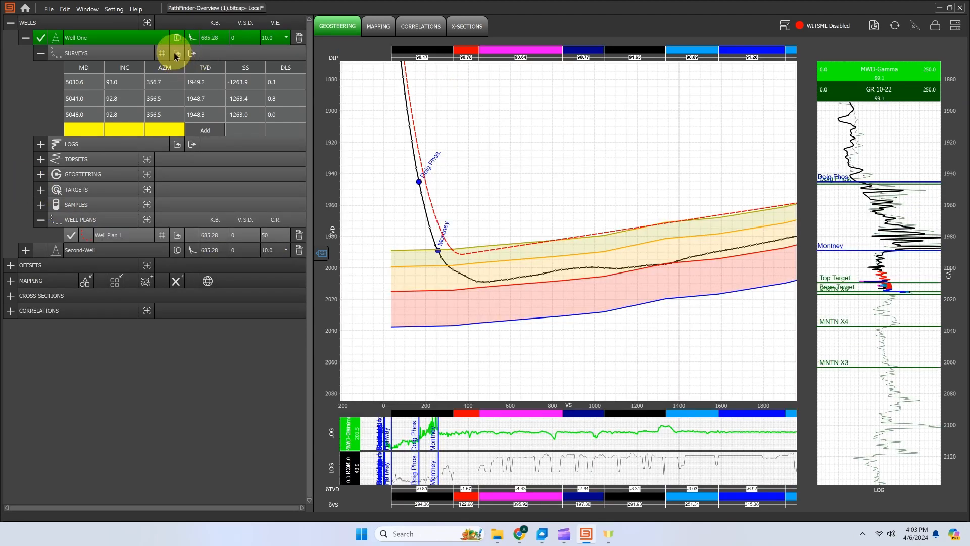
Step: Load surveys.txt as Well One's survey import and move the MD, INC and AZM headers over the TVD, NS and EW columns
click(176, 53)
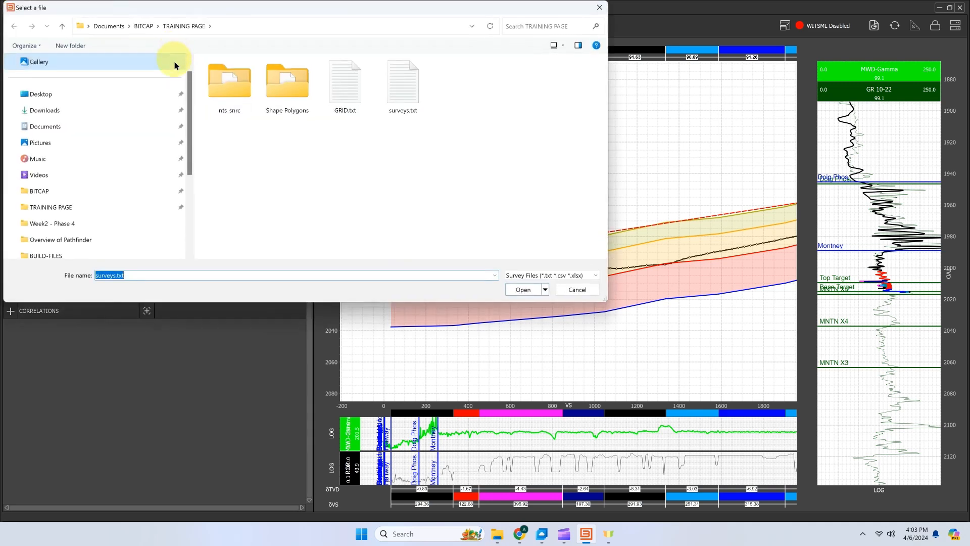
double_click(402, 93)
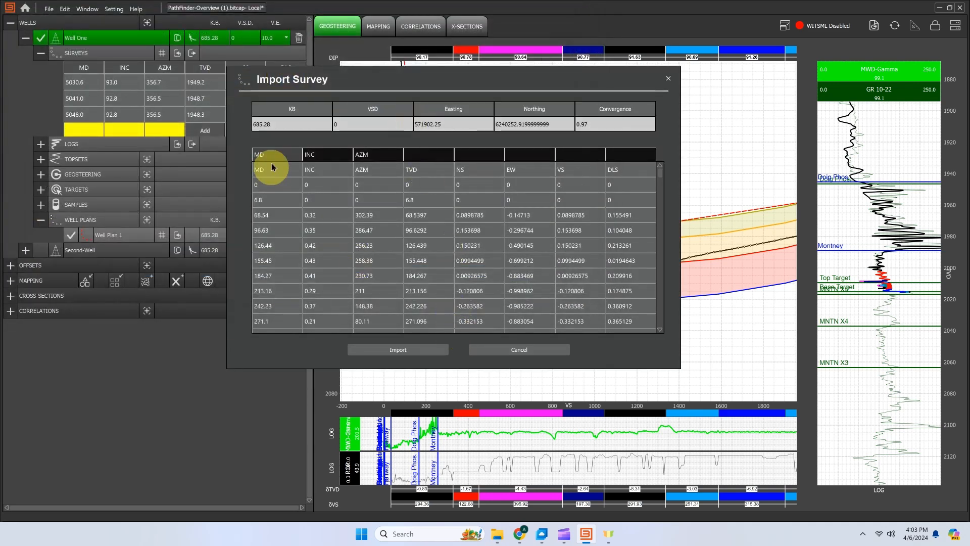
drag(309, 149, 466, 156)
drag(370, 160, 528, 155)
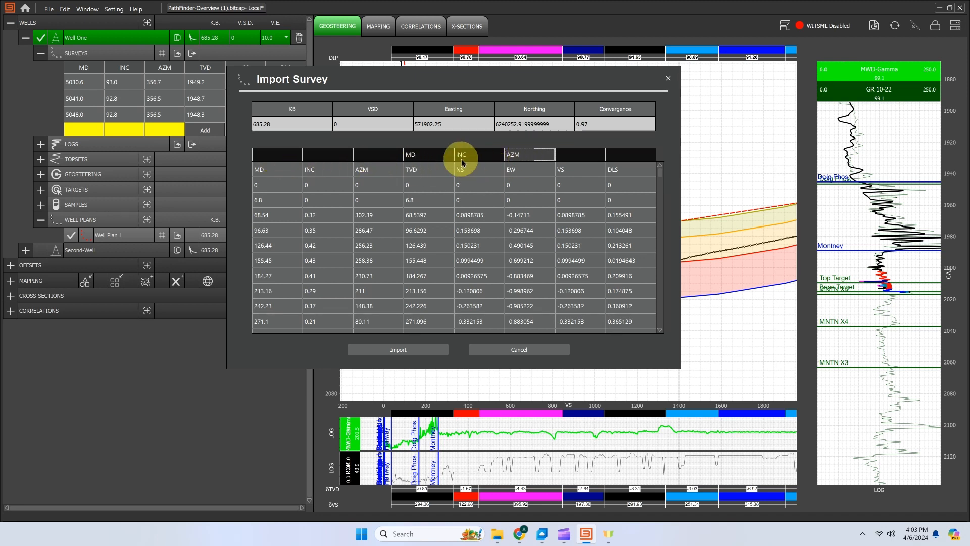
Step: Reassign the MD, INC and AZM headers to their matching columns and import the survey
drag(319, 154, 268, 155)
drag(468, 155, 312, 154)
drag(520, 154, 365, 156)
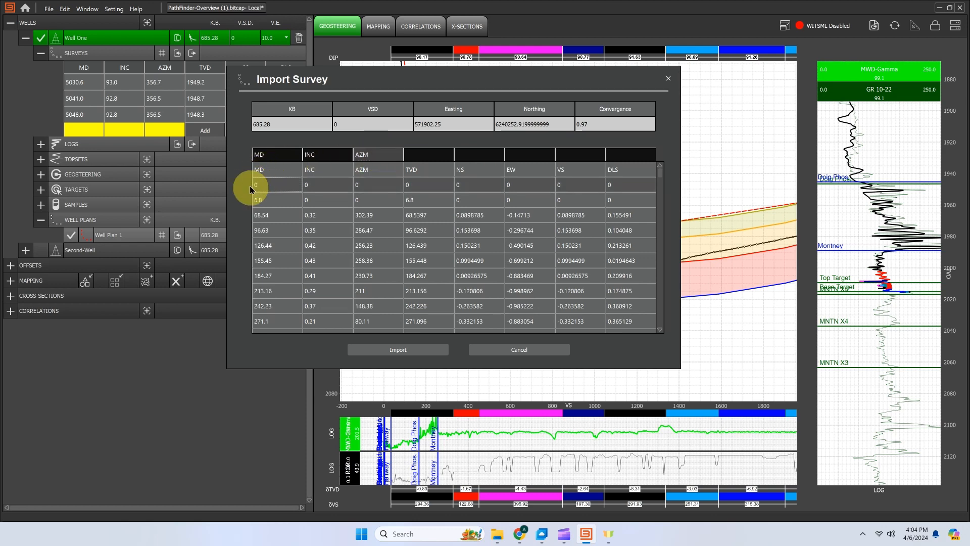
click(414, 350)
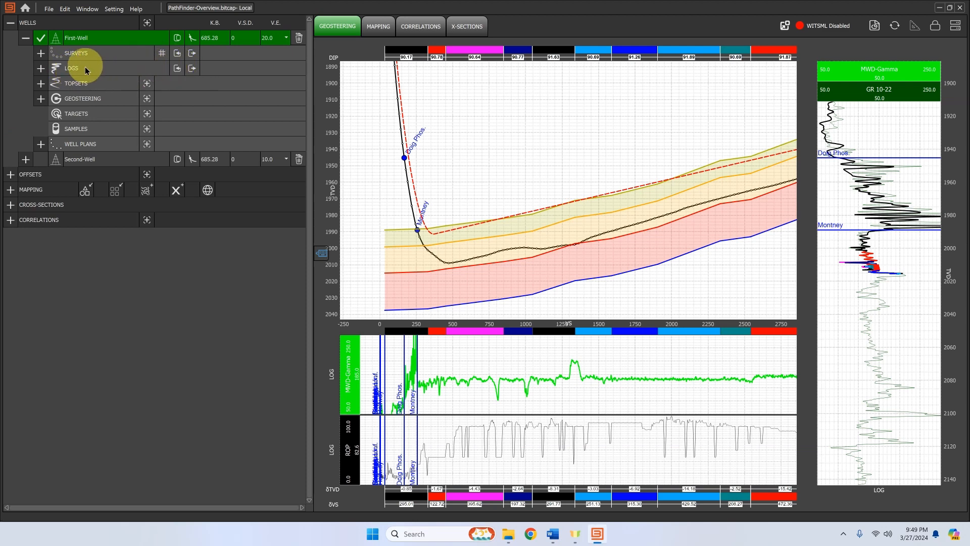
Step: Expand First-Well's logs, toggle the ROP log's visibility and put ROP back in the empty log track
click(42, 68)
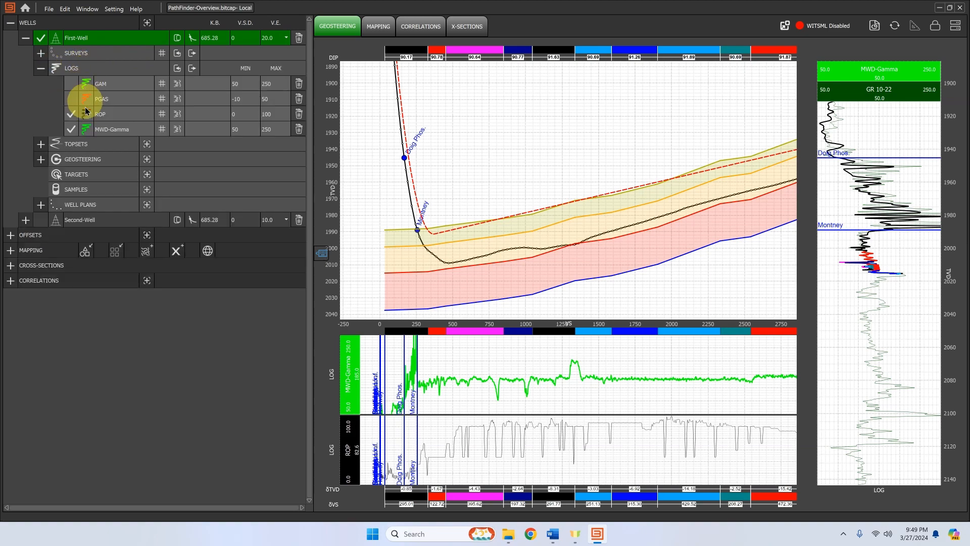
click(40, 70)
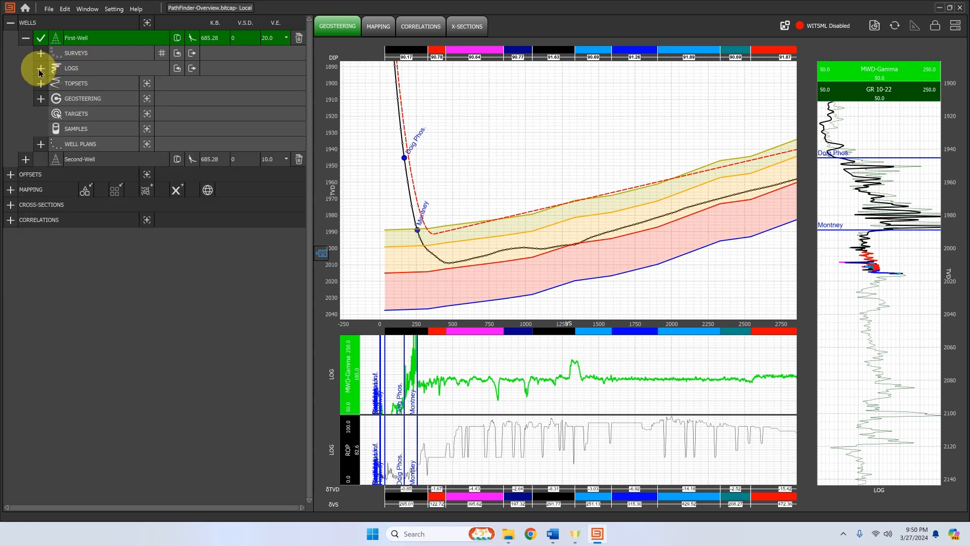
click(39, 70)
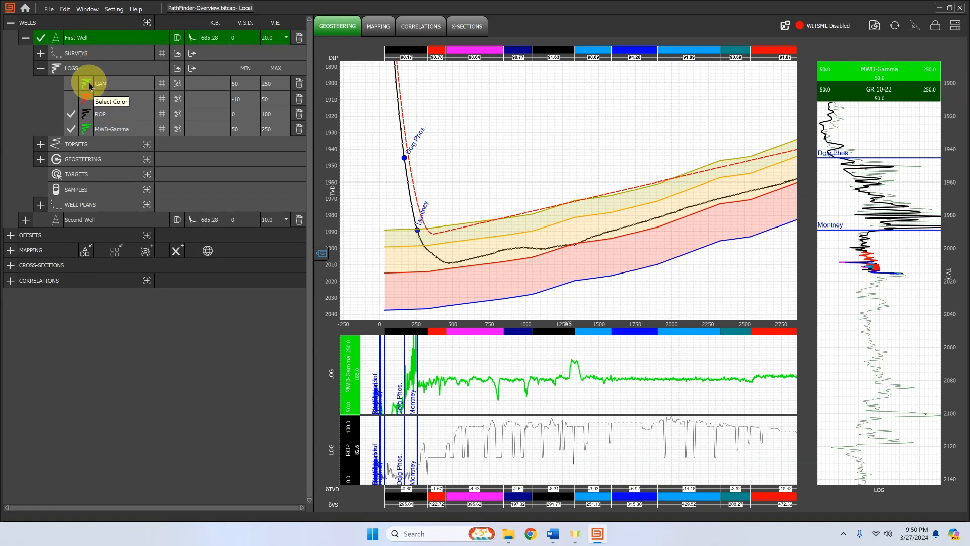
click(71, 116)
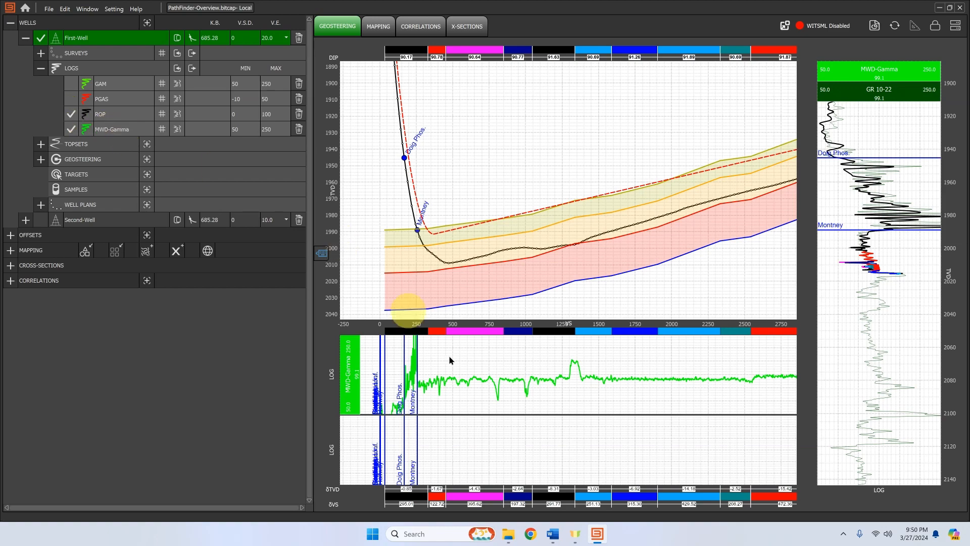
right_click(484, 443)
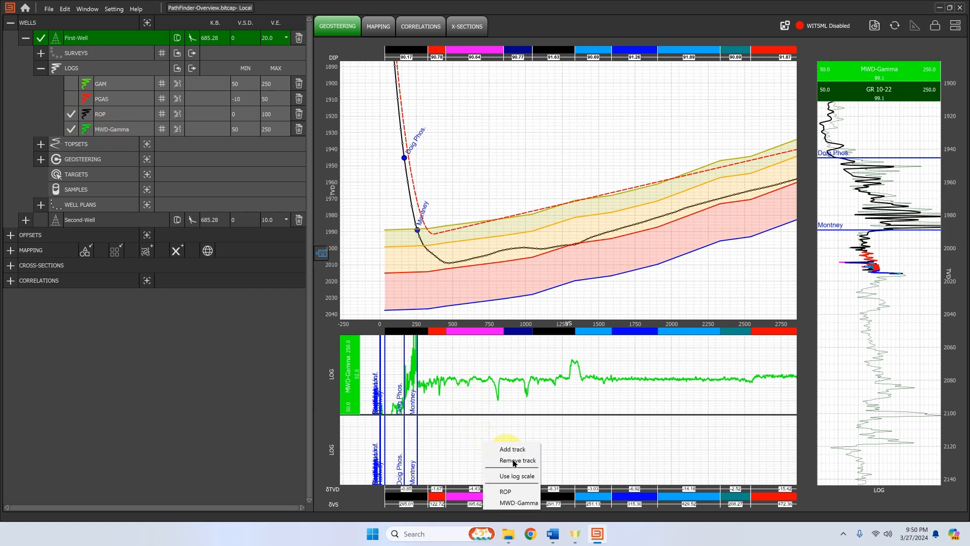
click(505, 493)
drag(548, 450, 514, 452)
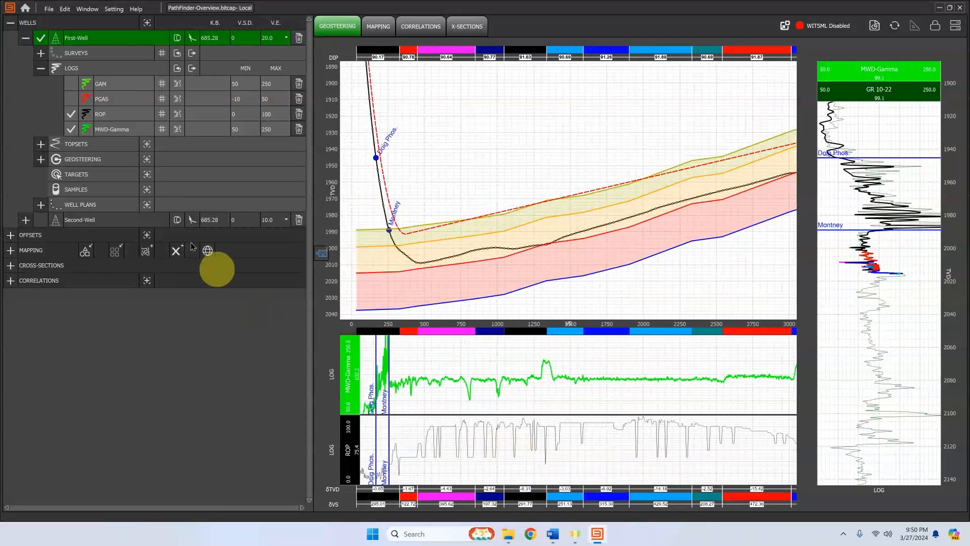
Step: Change the ROP log's color to dark red
click(87, 115)
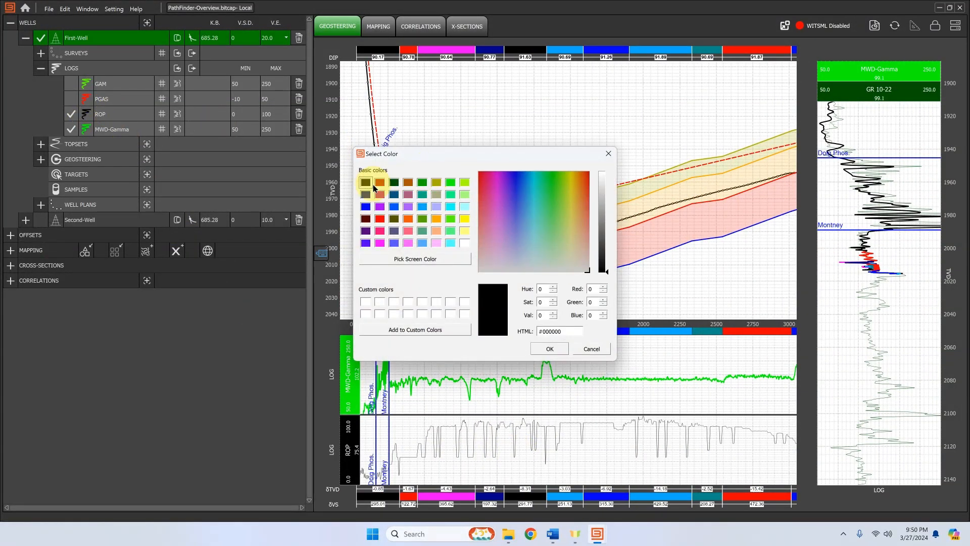
click(379, 182)
click(550, 349)
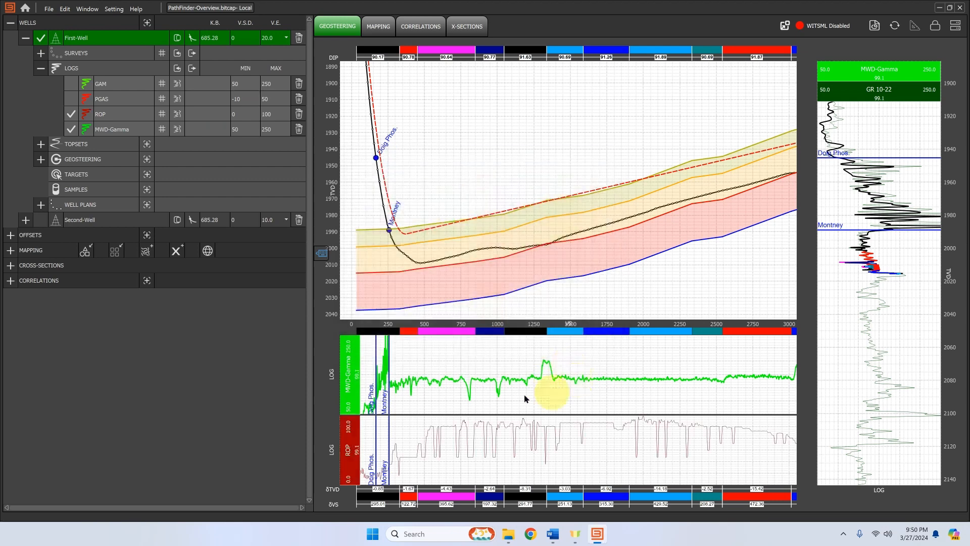
Step: Review the MWD-Gamma log's data table and try a log scale of 0 to 150
click(161, 130)
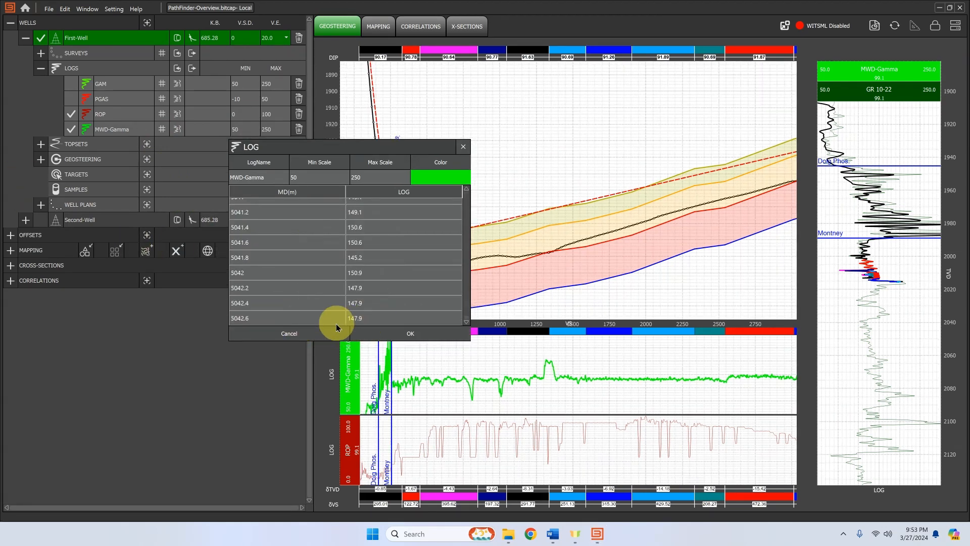
click(396, 335)
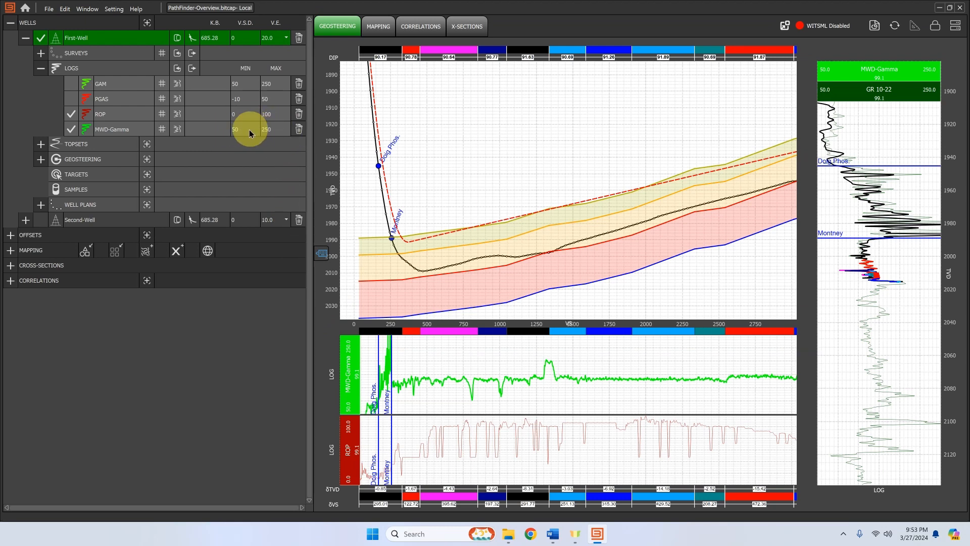
text(0)
click(280, 129)
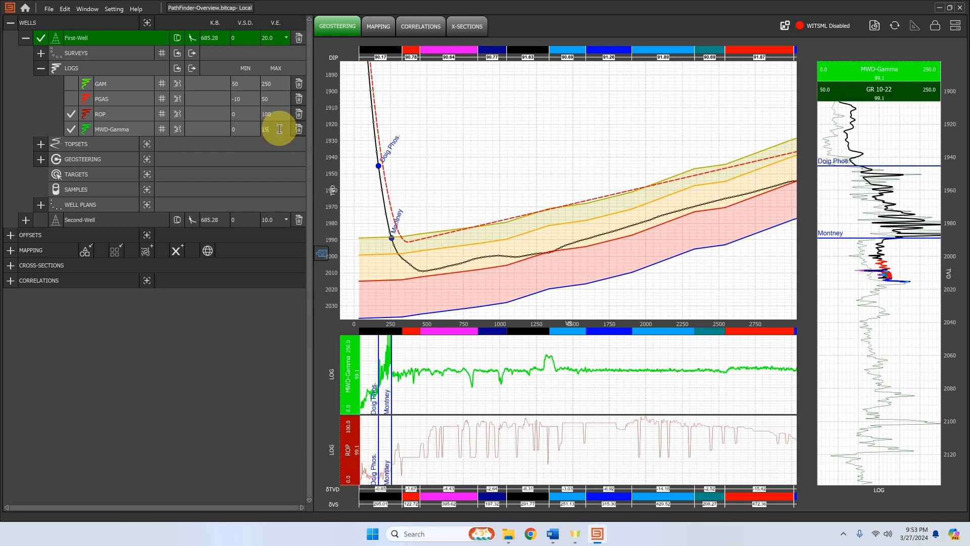
text(150)
key(Return)
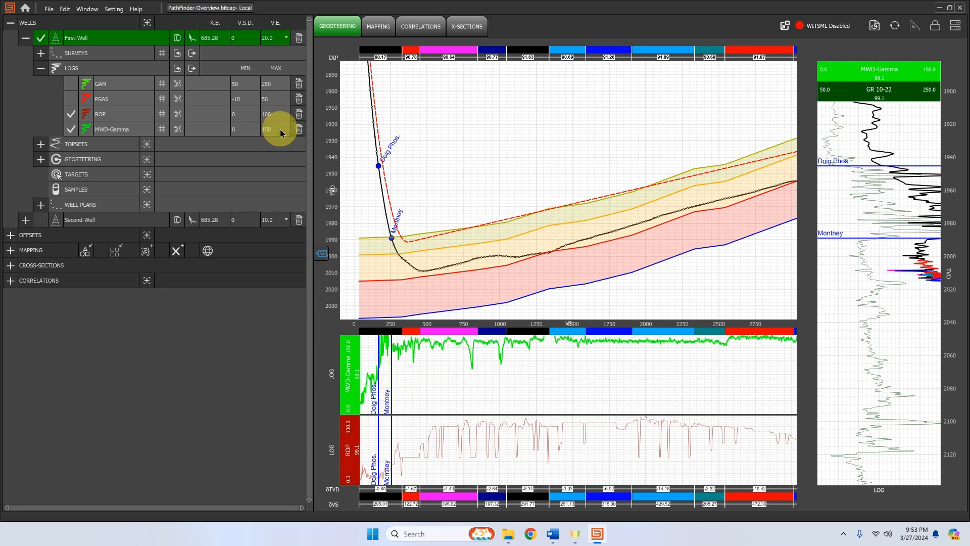
Step: Set the MWD-Gamma log's scale back to a minimum of 50 and a maximum of 250
click(254, 129)
text(50)
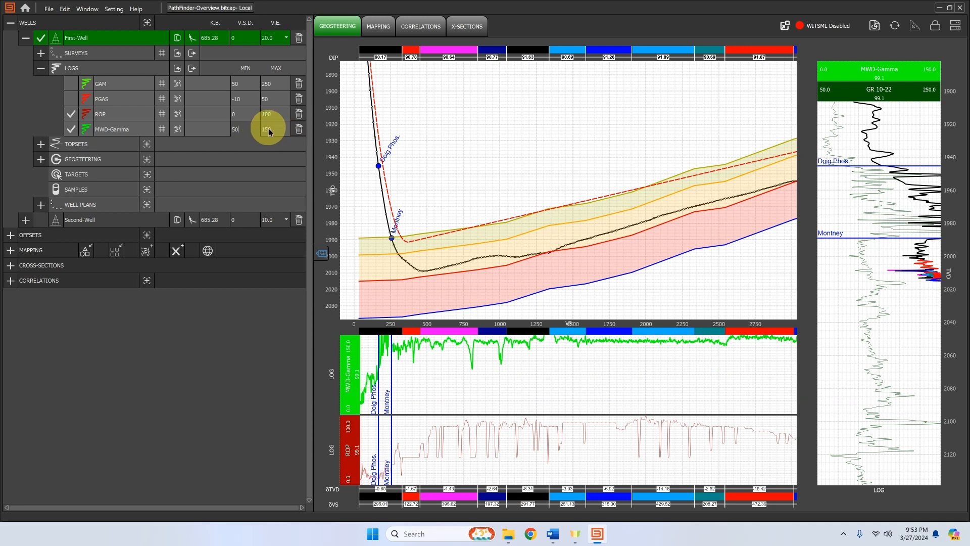
click(271, 128)
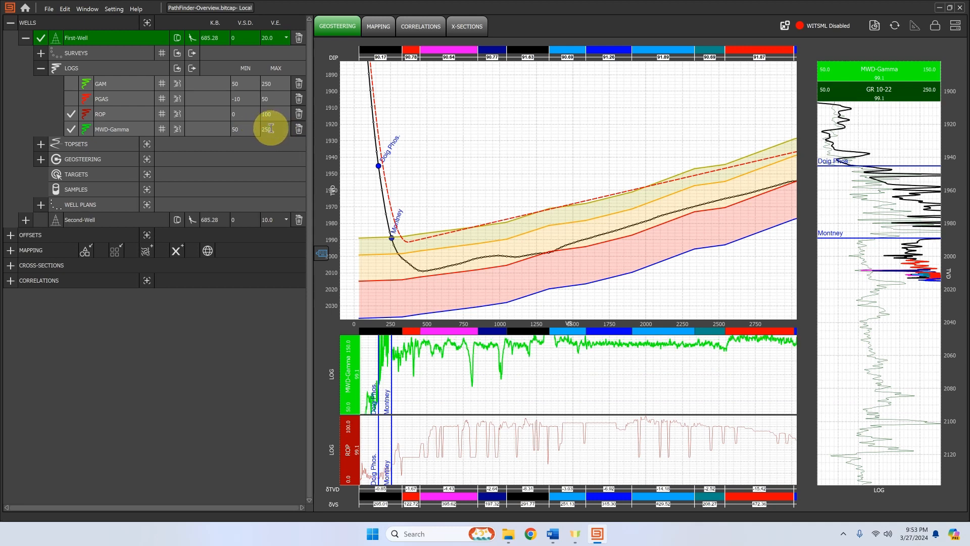
text(250)
key(Return)
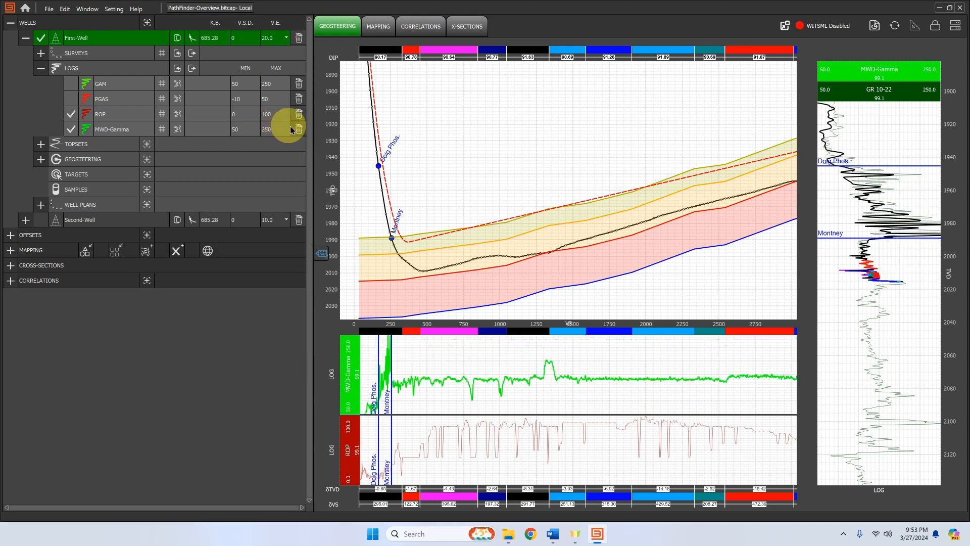
Step: Set the MWD-Gamma log's despike to 5, try a 1 pt line width and return it to 2 pt
click(179, 130)
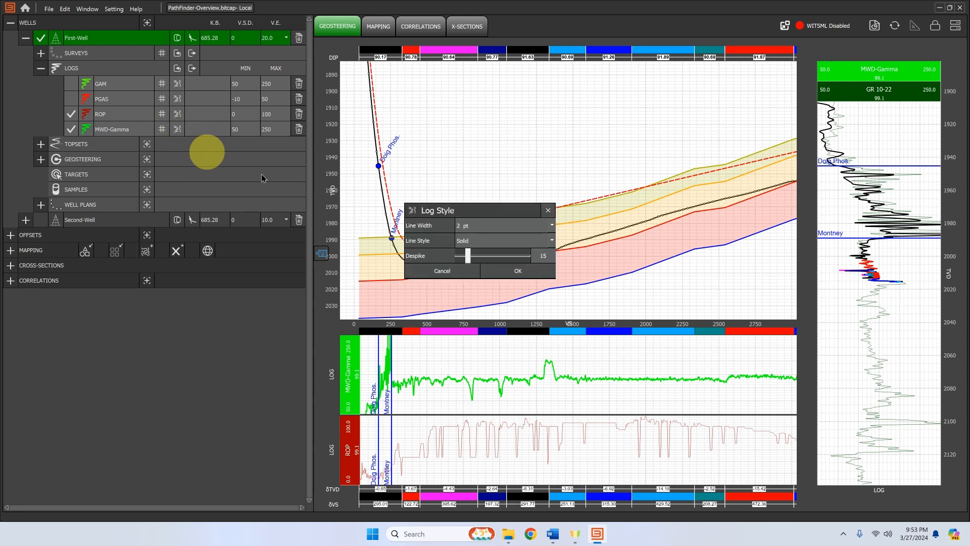
click(460, 258)
drag(466, 258, 467, 258)
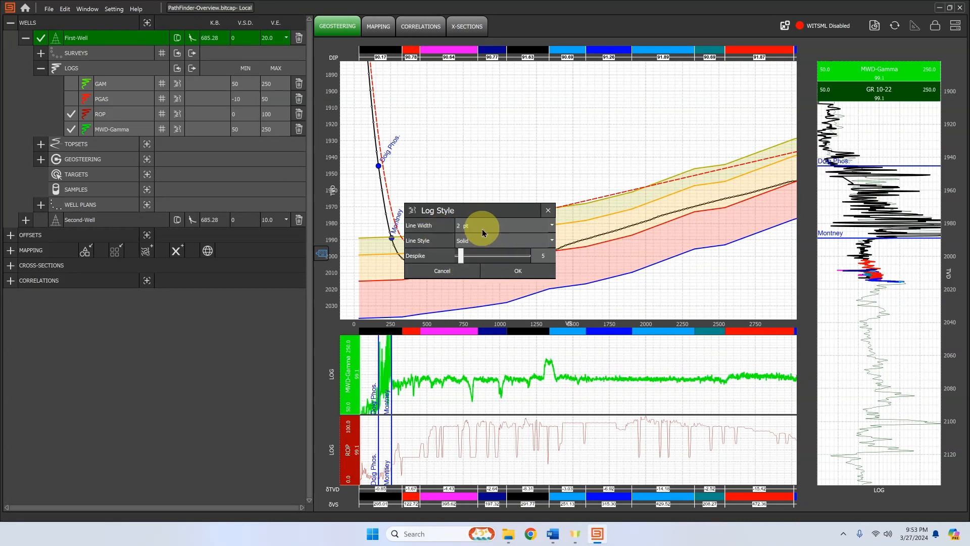
click(481, 226)
click(474, 237)
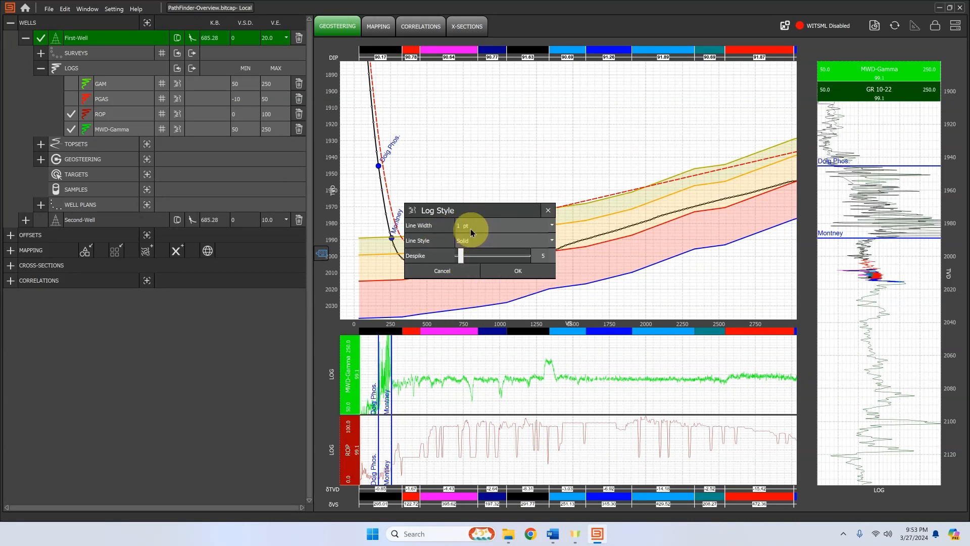
click(471, 228)
click(465, 245)
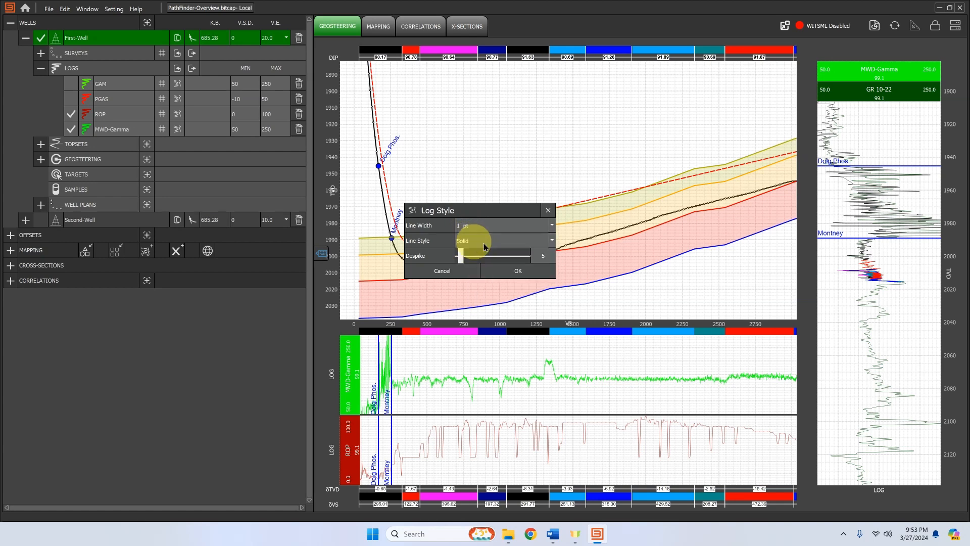
click(504, 273)
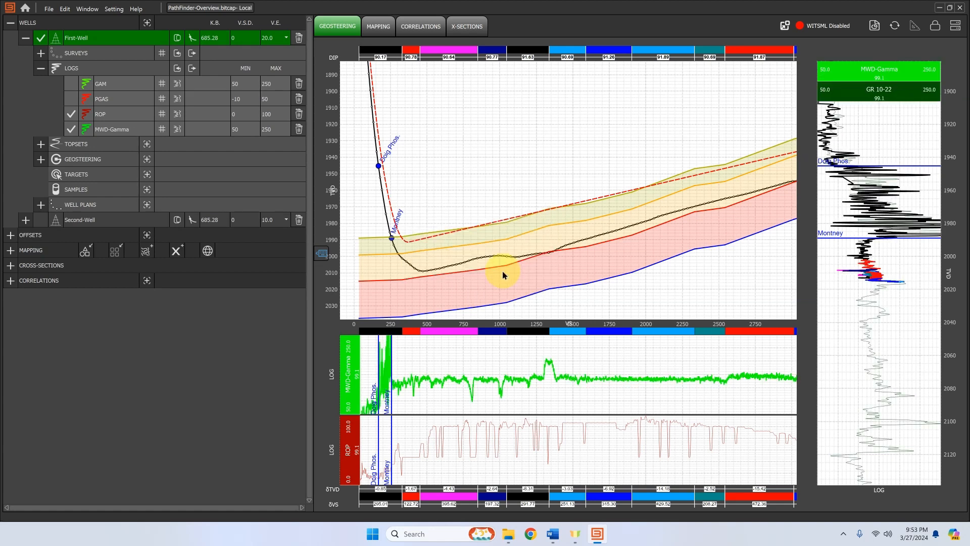
click(299, 115)
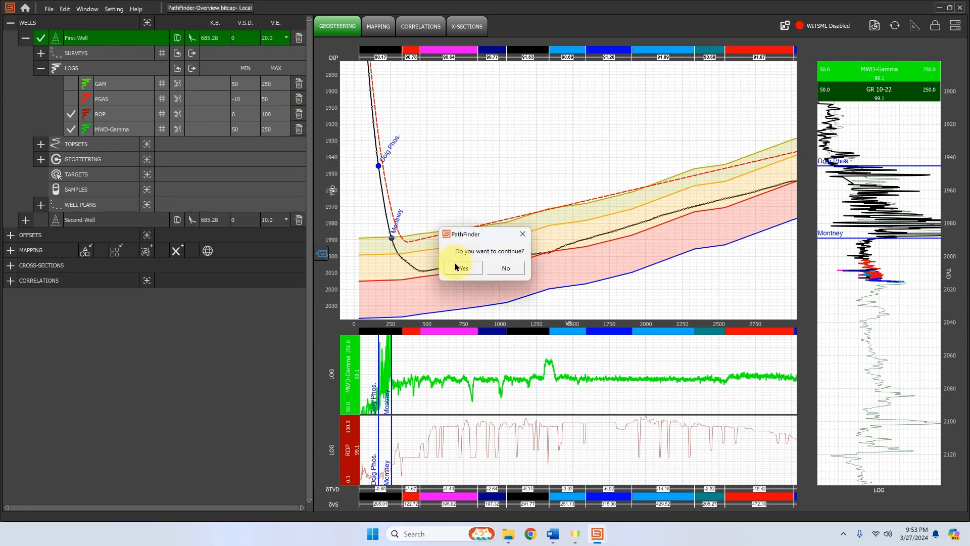
click(497, 270)
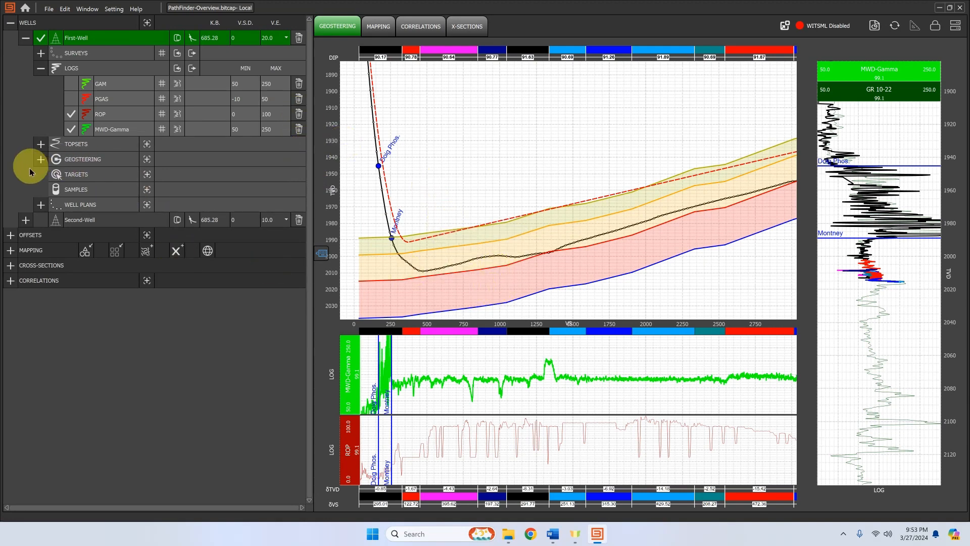
right_click(148, 132)
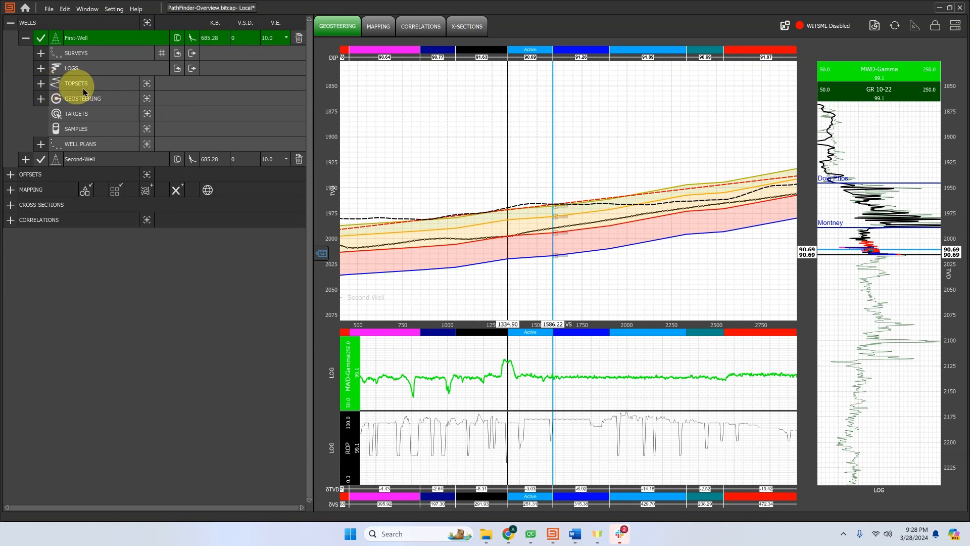
Step: Add a second topset to First-Well and make it the active topset
click(41, 83)
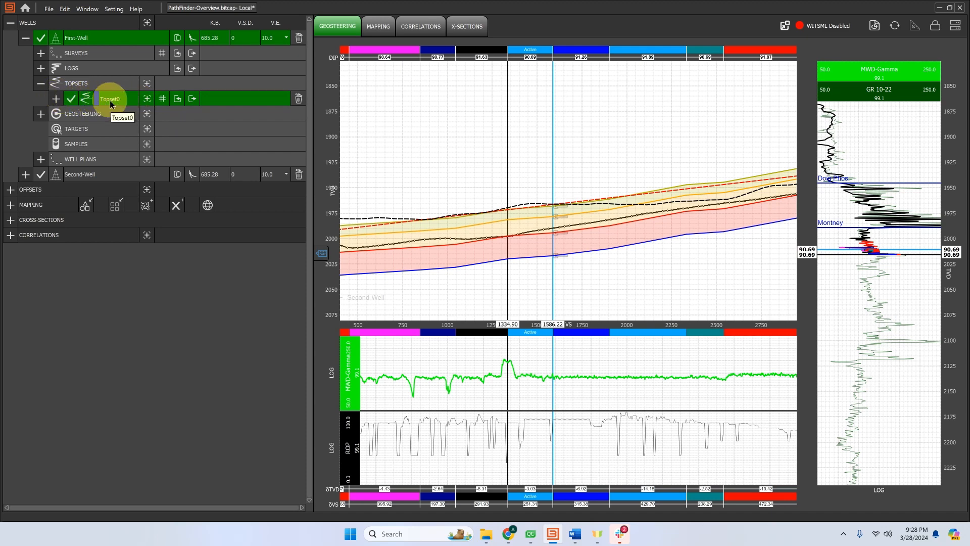
click(147, 84)
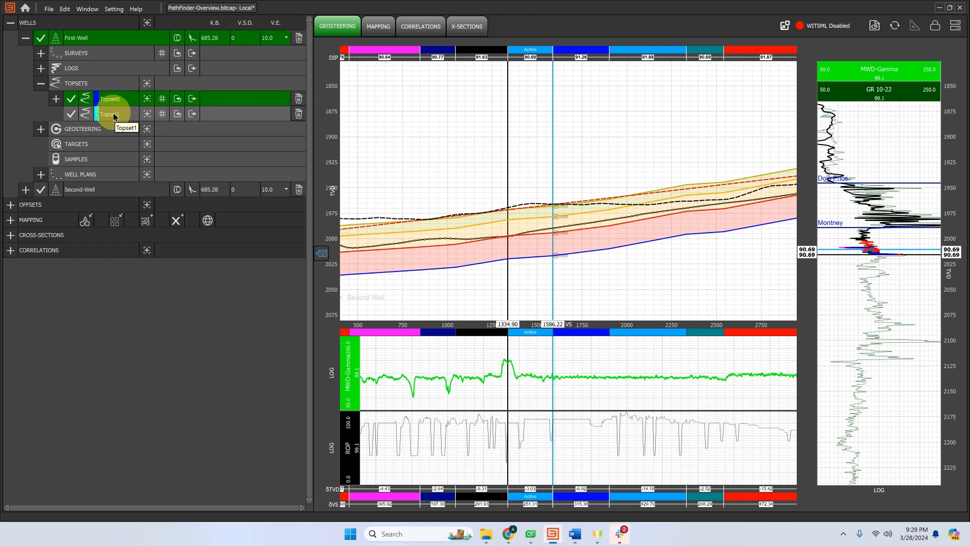
click(85, 118)
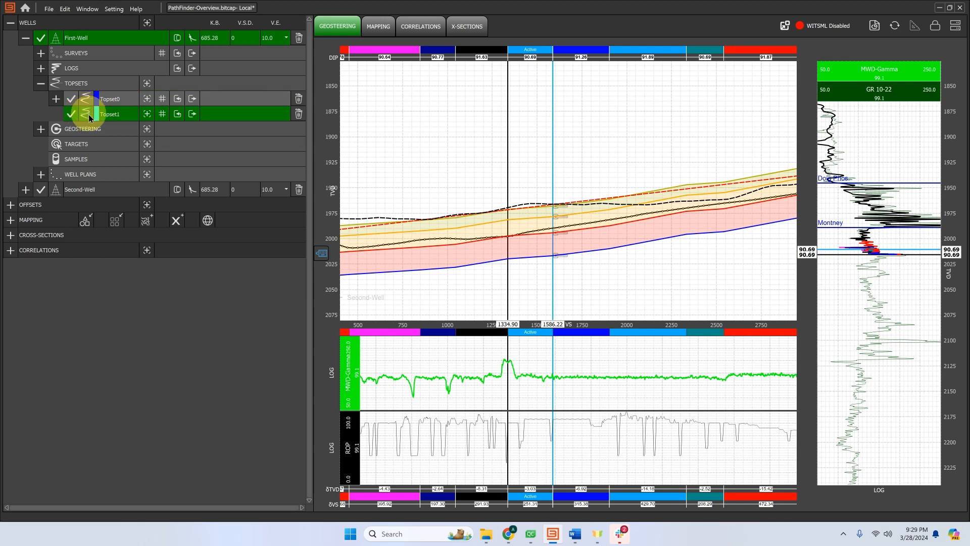
Step: Rename First-Well's second topset as New Name and check its colour options without changing them
double_click(114, 115)
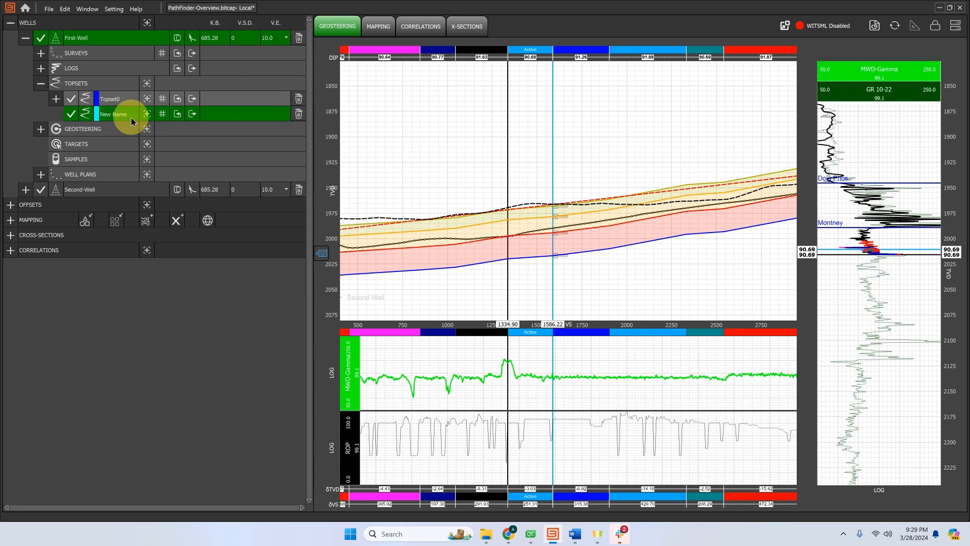
click(97, 114)
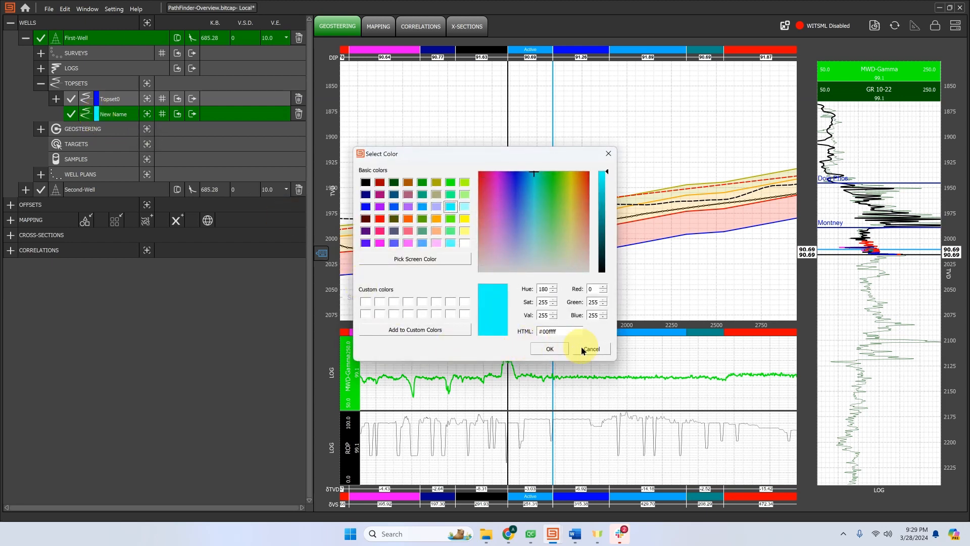
click(581, 347)
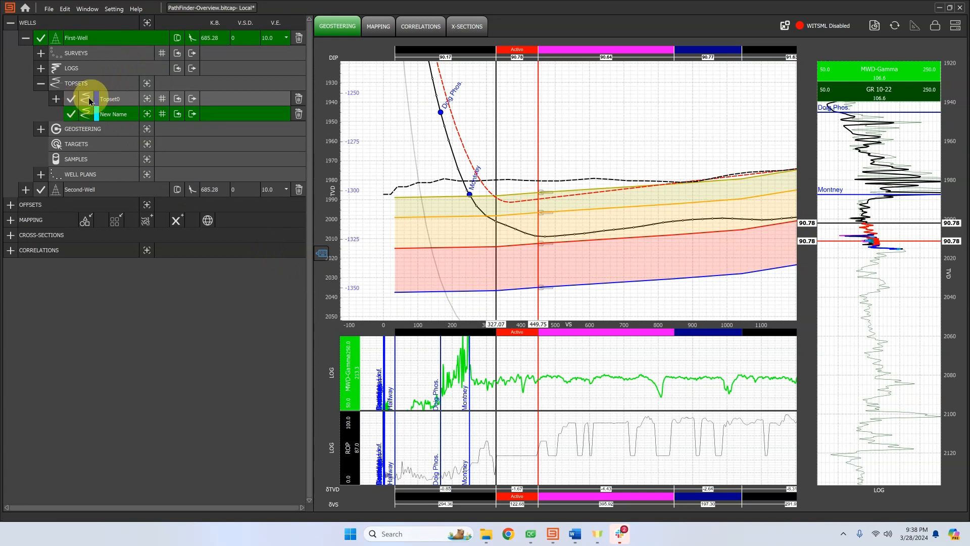
Step: Make Topset0 the active topset and delete the New Name topset from First-Well
click(78, 98)
click(298, 98)
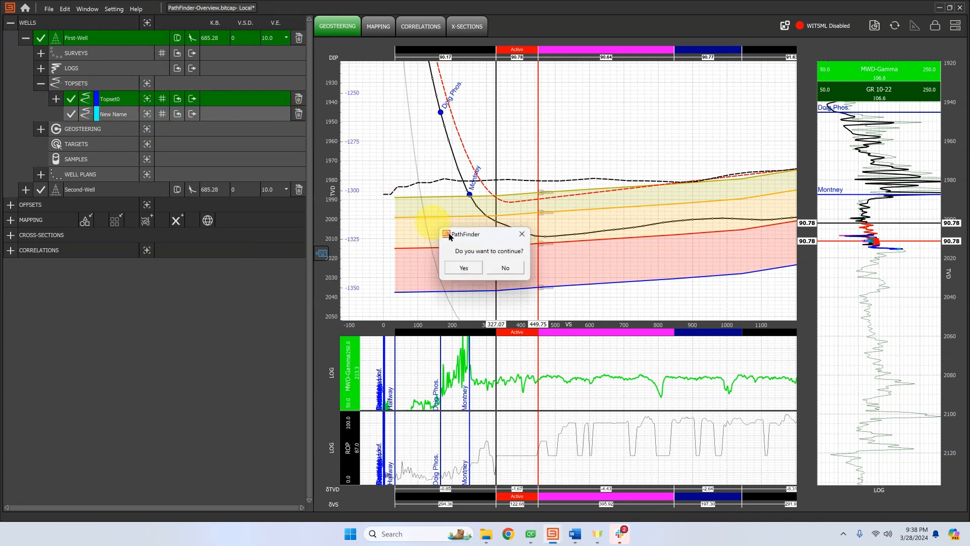
click(469, 269)
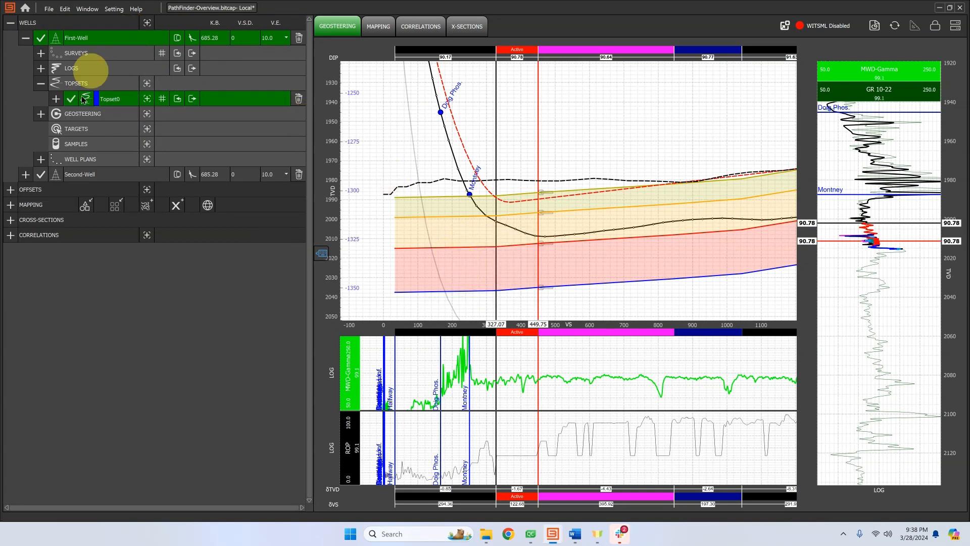
Step: List the tops in Topset0 and set the Montney top's SS depth to -1302
click(56, 99)
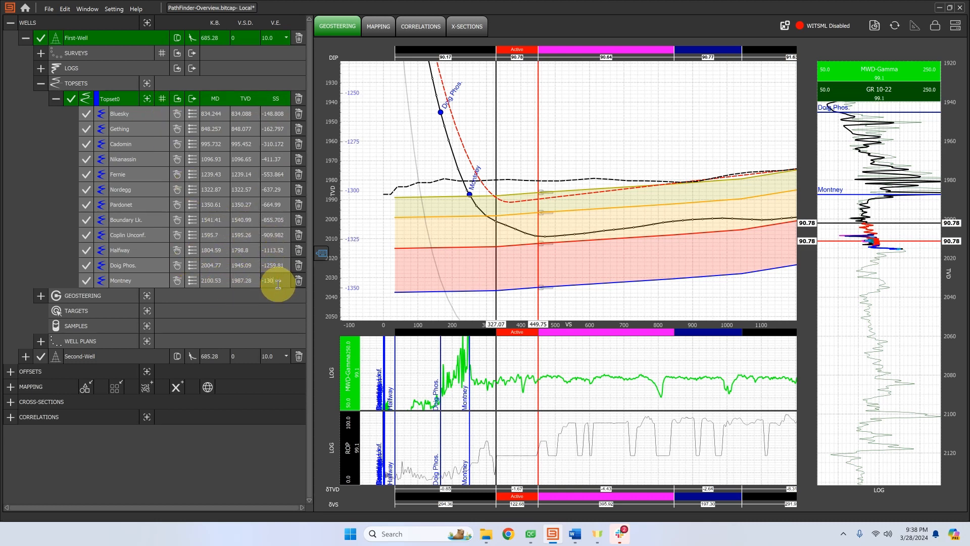
key(Return)
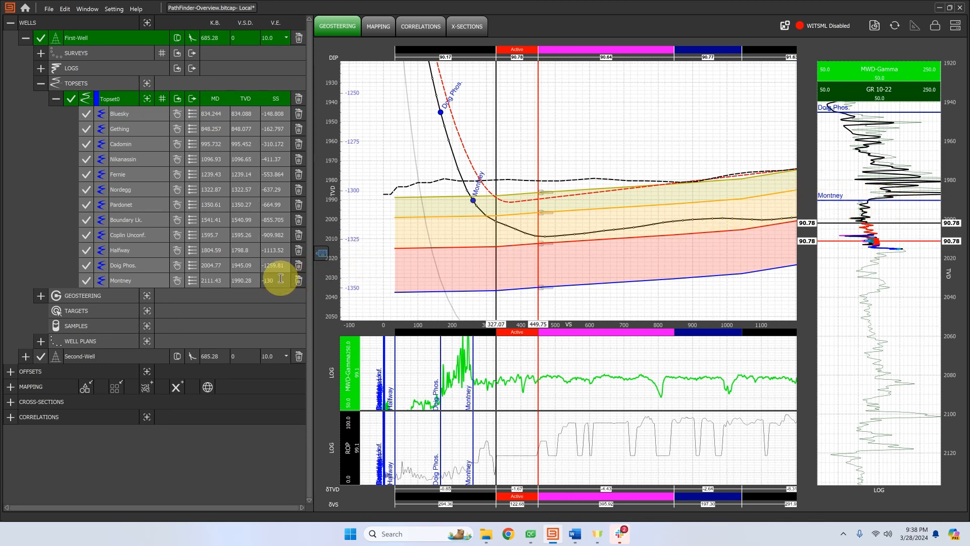
text(2)
key(Return)
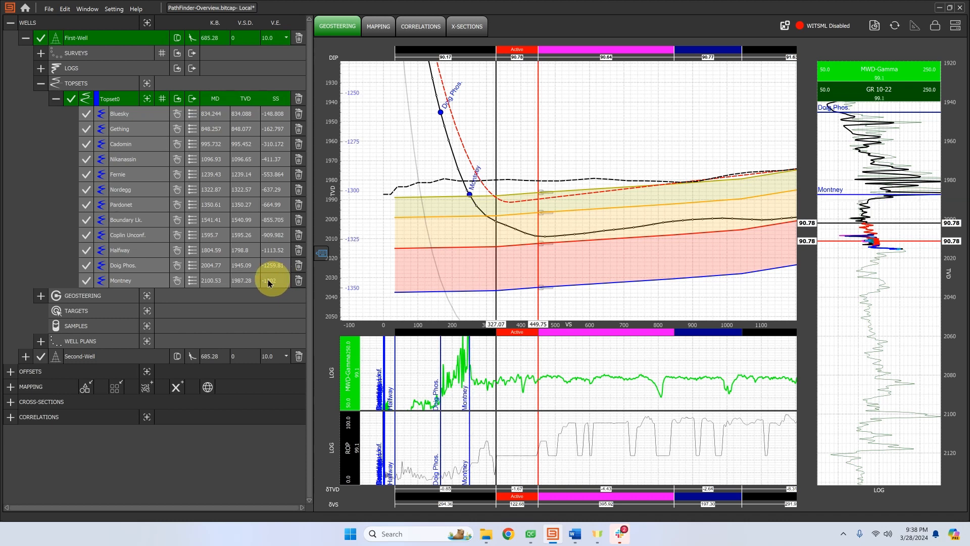
Step: Add a top to Topset0 and name it New Top
click(147, 99)
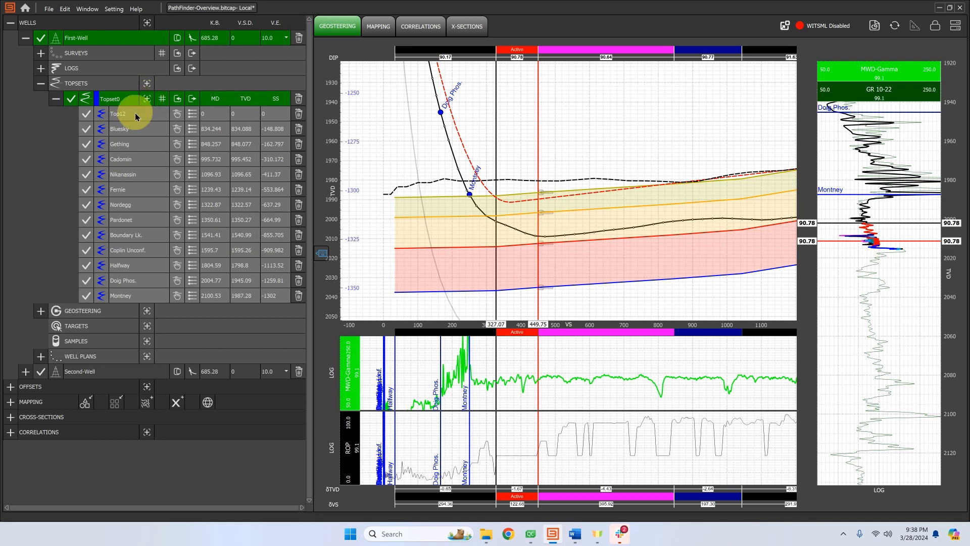
double_click(135, 113)
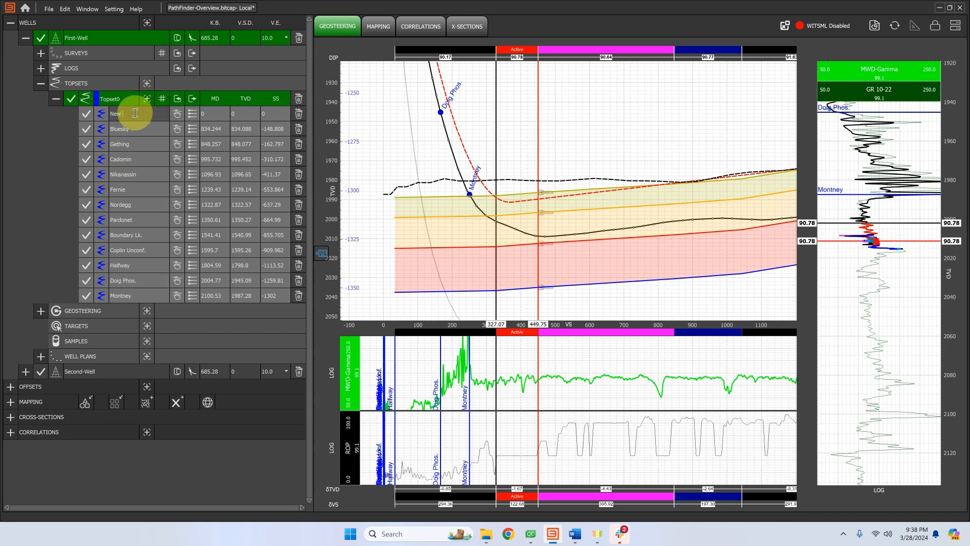
text(New Top)
key(Return)
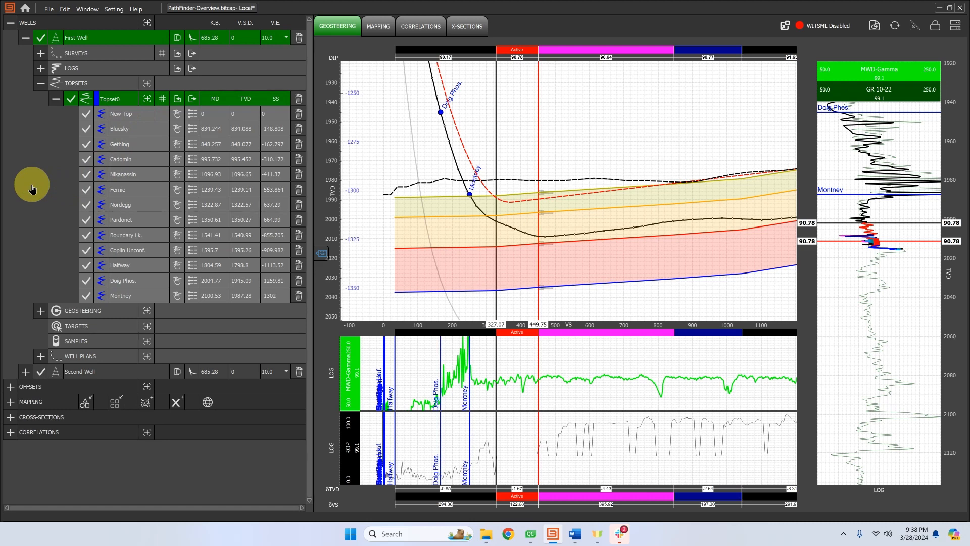
Step: Change the Montney top's colour to green
click(101, 119)
click(609, 154)
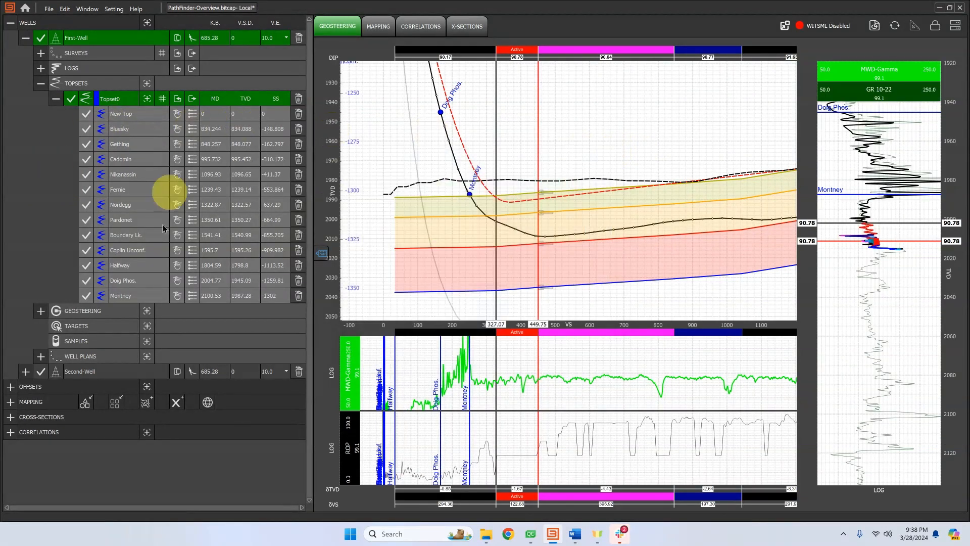
click(101, 295)
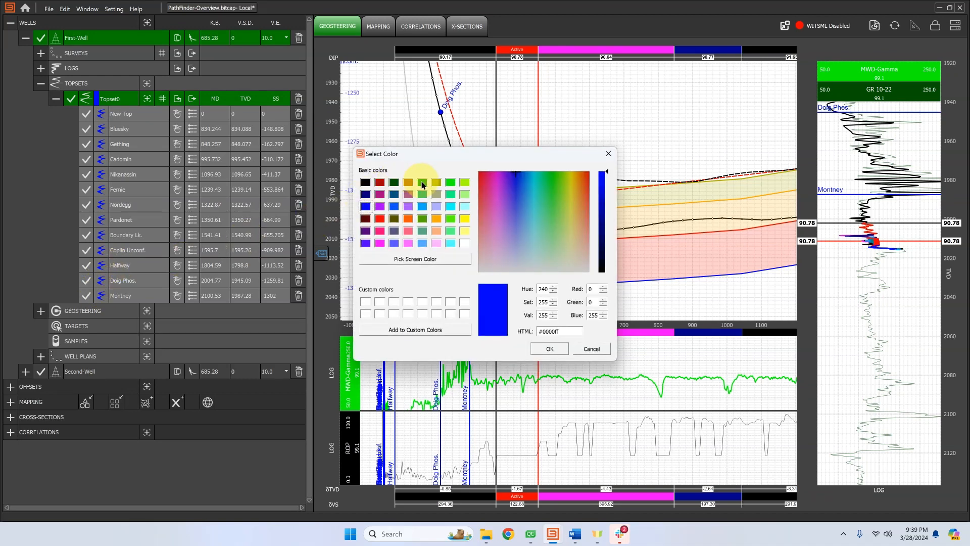
click(422, 183)
click(544, 350)
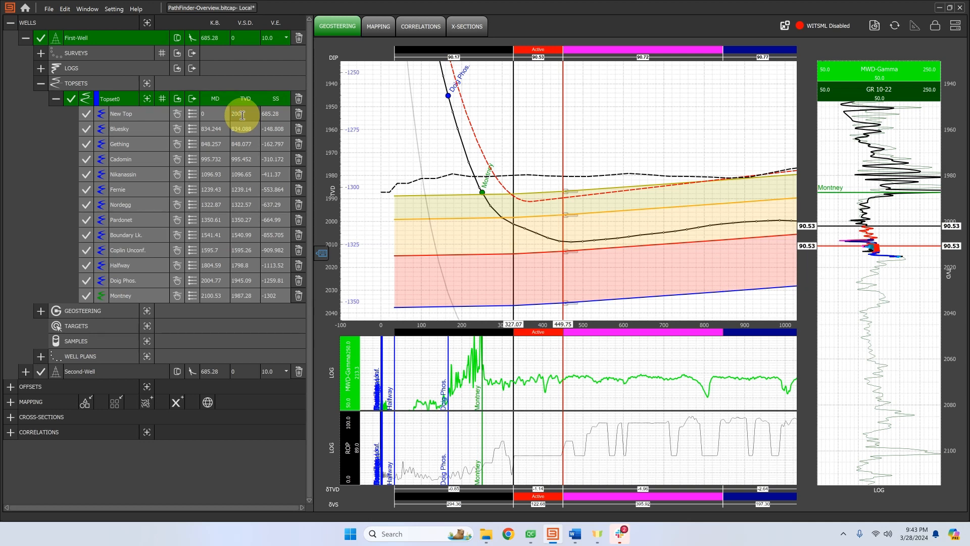
Step: Set New Top's TVD to 2008 and pick a shallower depth for it on the log track
key(Return)
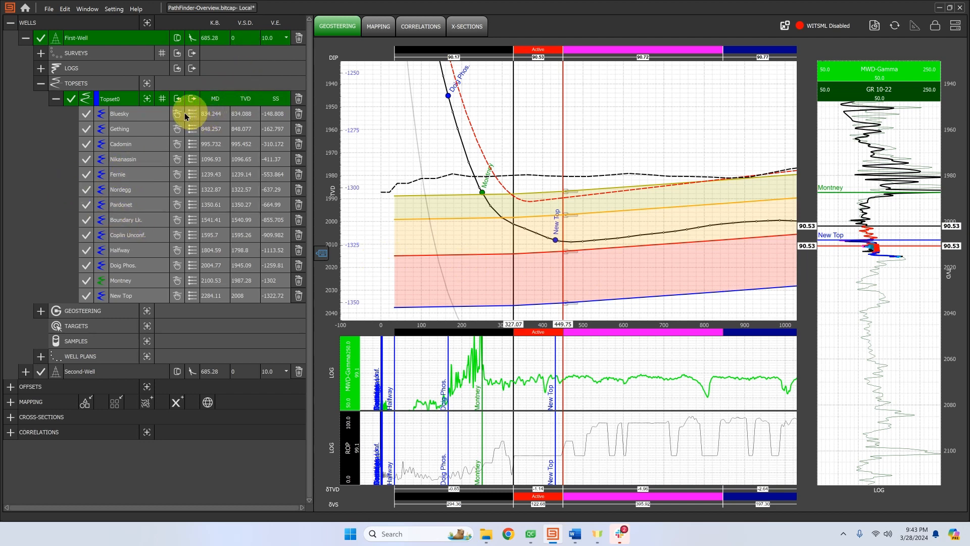
click(177, 298)
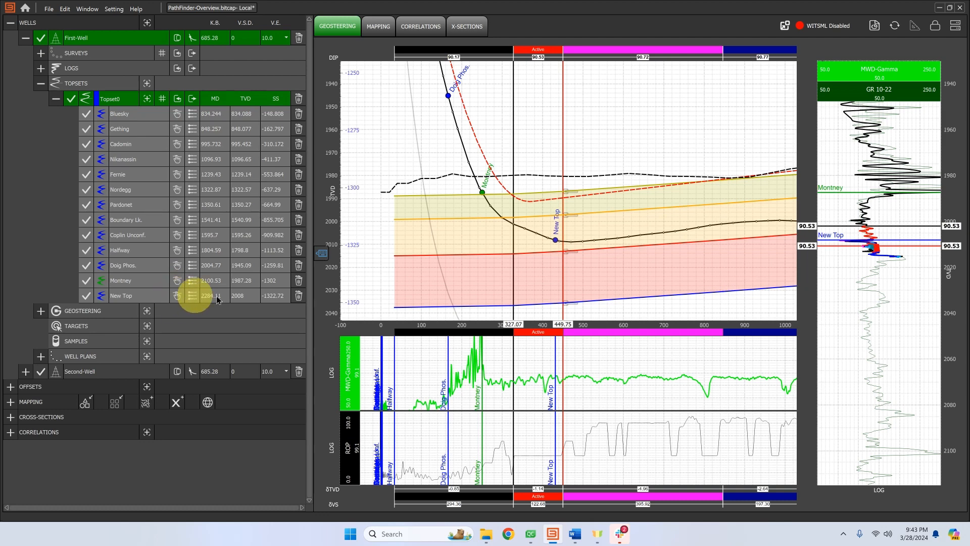
click(887, 210)
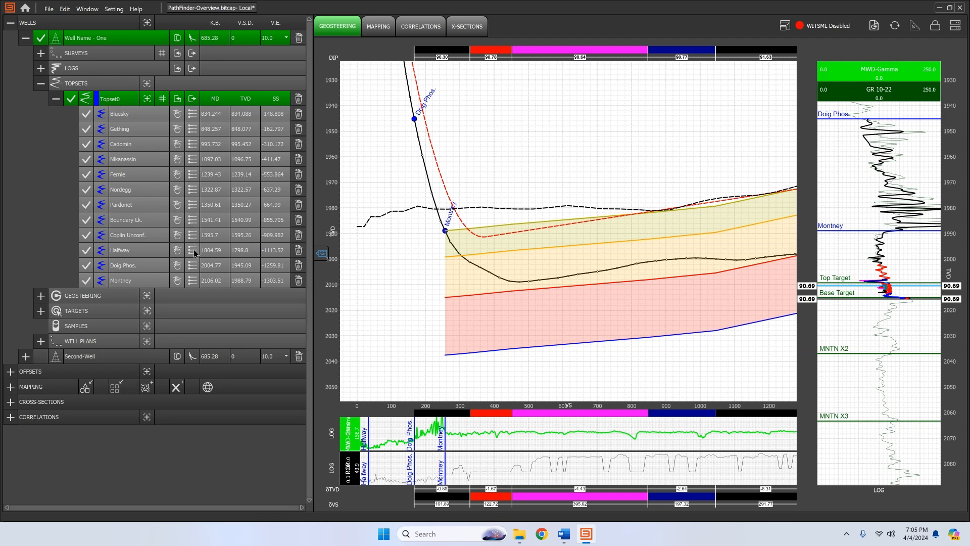
Step: Add the Doig Phos. top as a geosteering bed and list the beds of Geosteering1
click(192, 266)
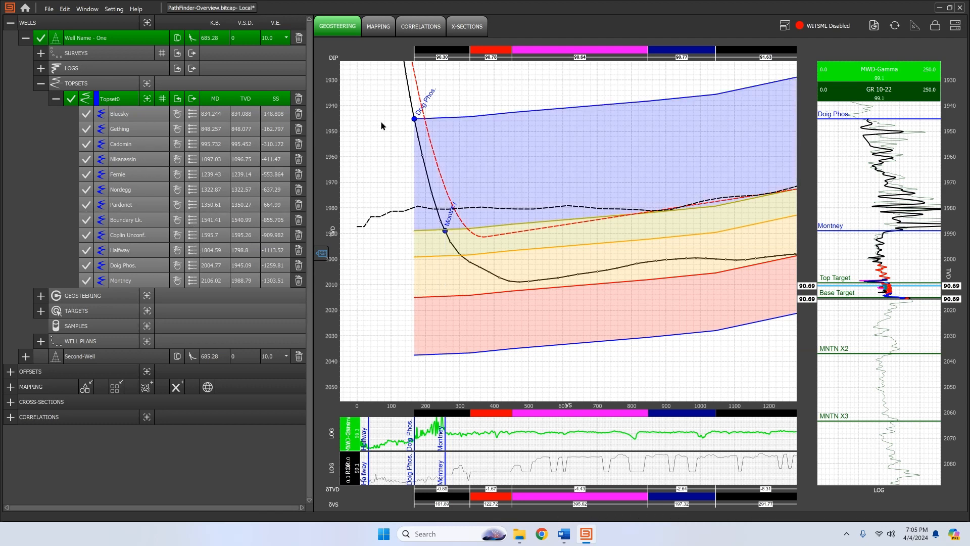
click(42, 297)
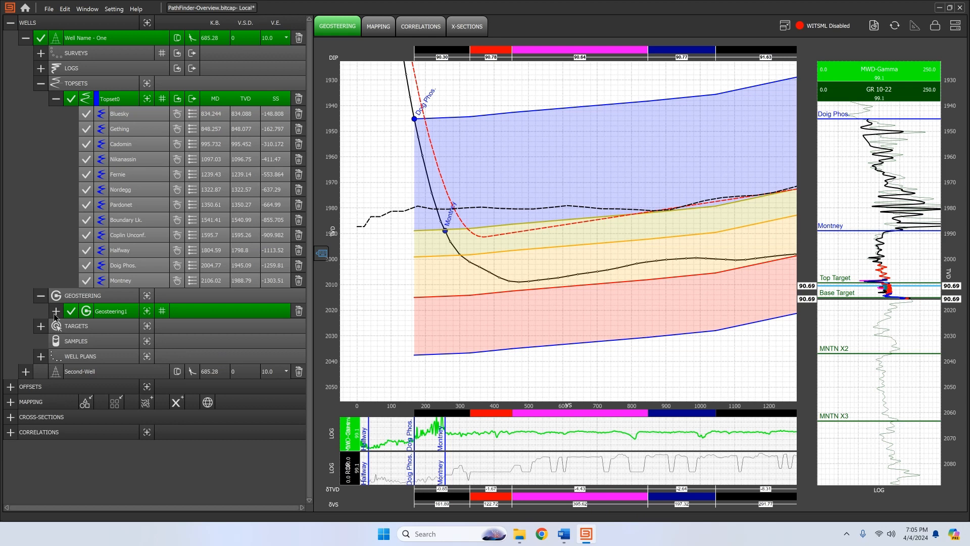
click(55, 312)
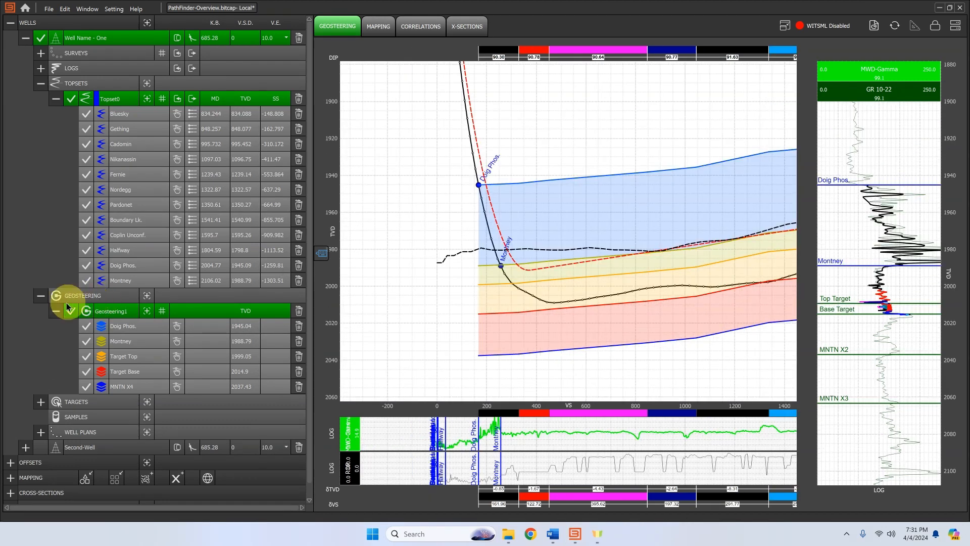
Step: Collapse the topsets and rename the Geosteering1 interpretation as My int
click(41, 83)
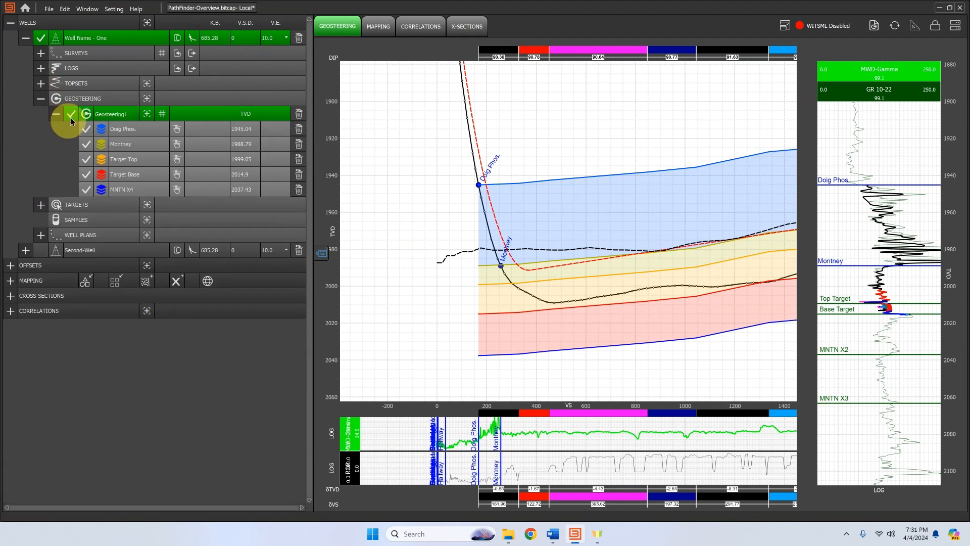
double_click(126, 115)
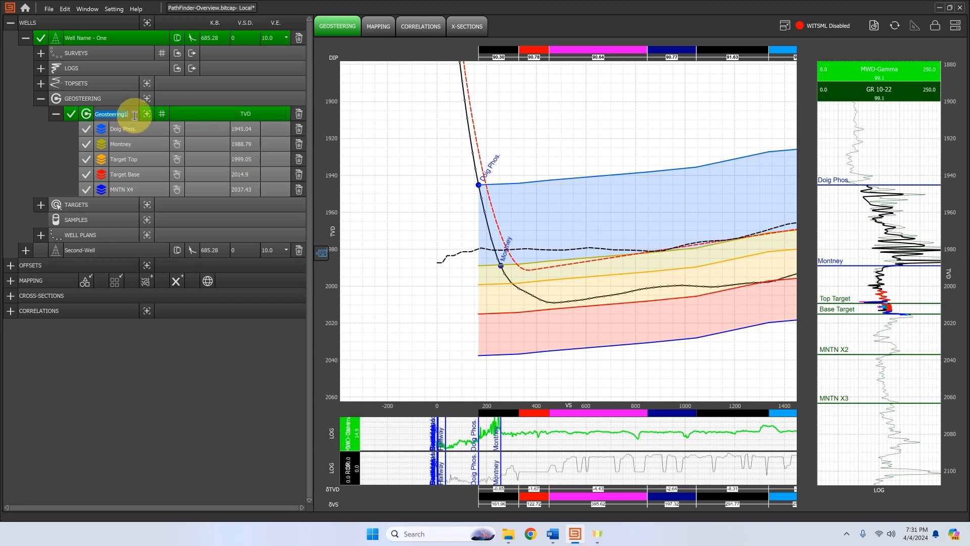
text(My int)
Step: Add a second geosteering interpretation, activate it briefly and make My int active again
click(147, 99)
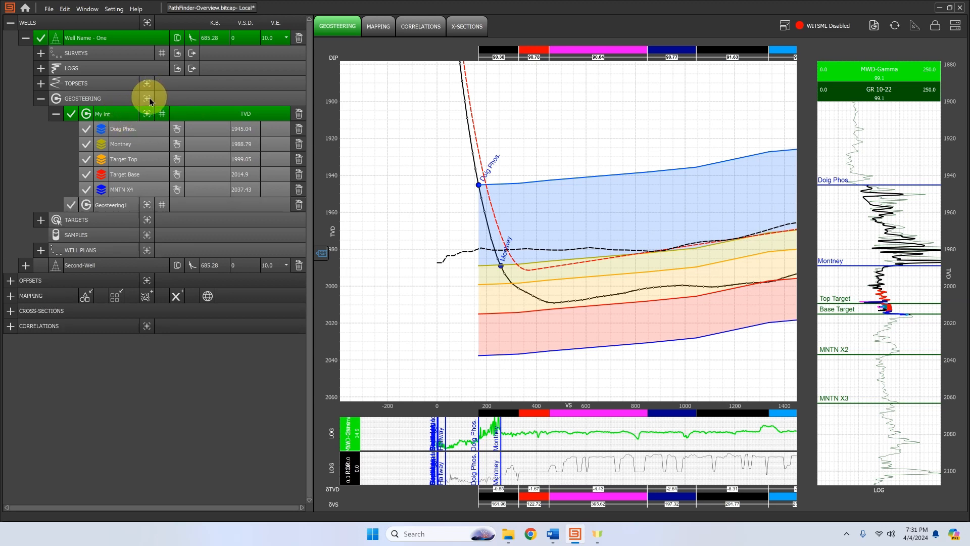
click(89, 206)
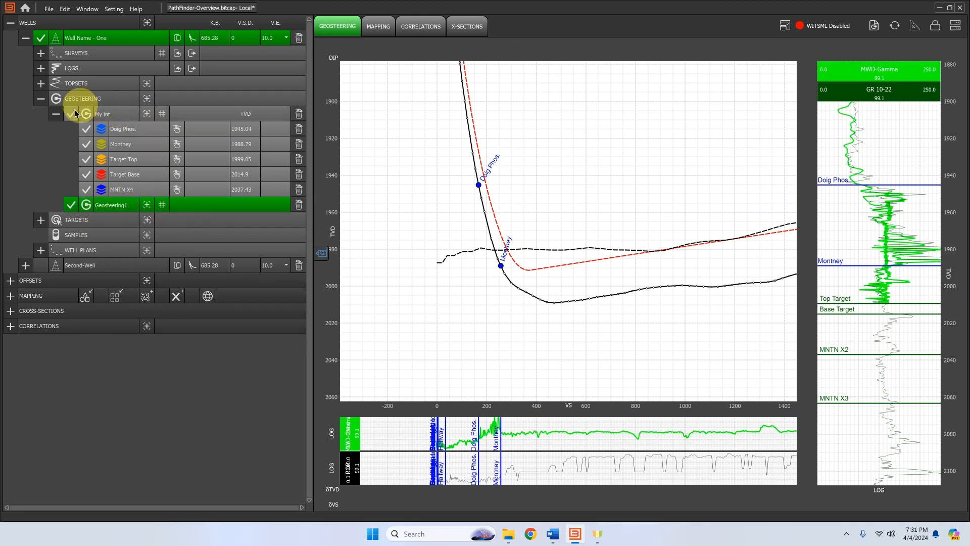
click(96, 115)
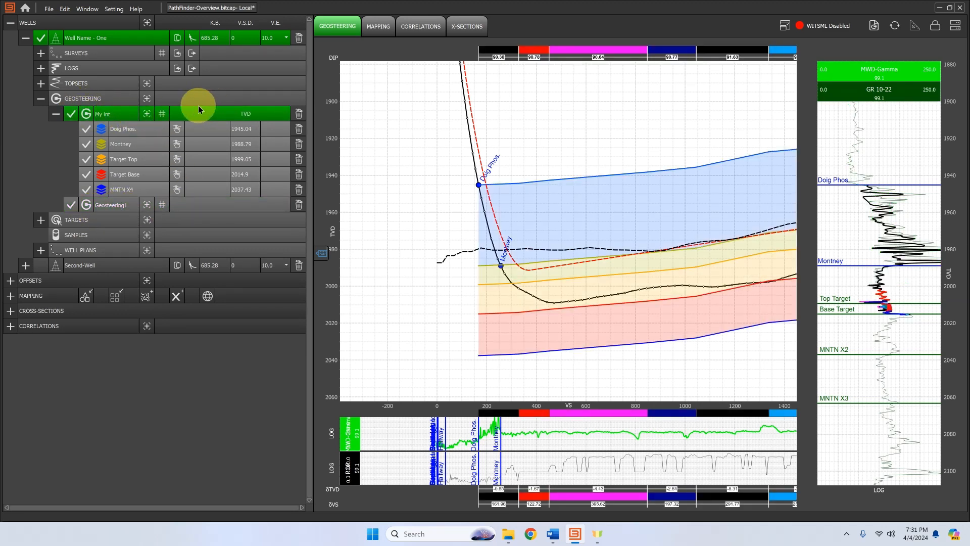
Step: Change the Doig Phos. bed's colour to green in the My int interpretation
click(102, 132)
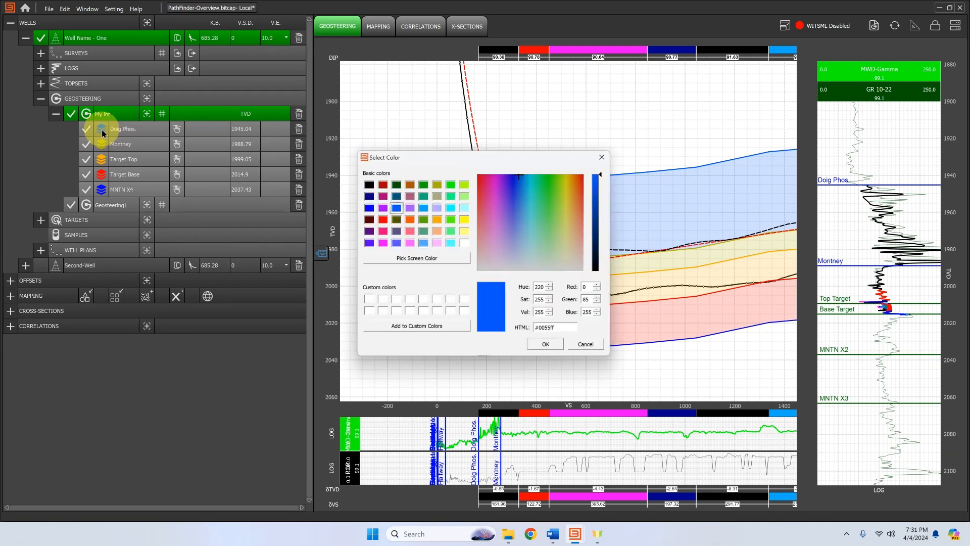
click(422, 183)
click(550, 349)
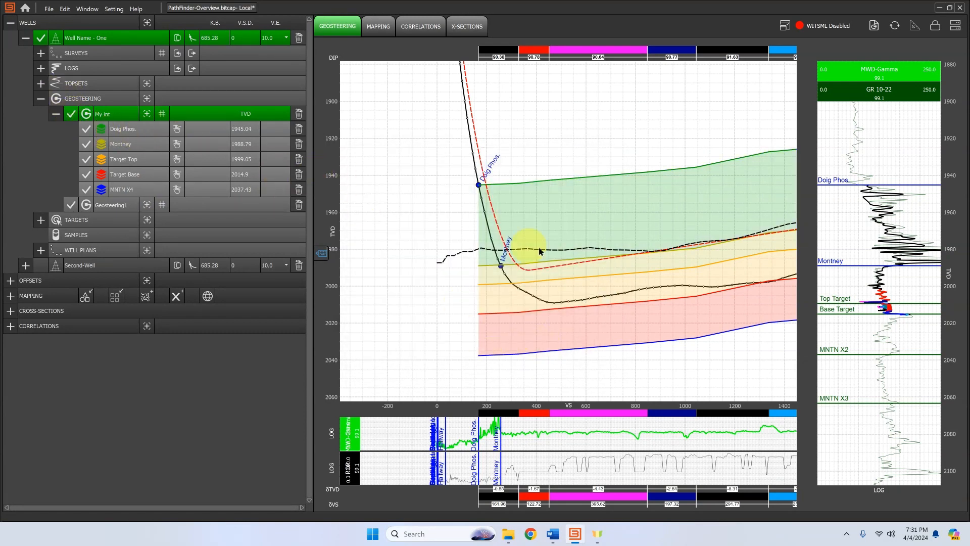
Step: Set the Doig Phos. bed's TVD to 1940, and reposition it on the log track to about 1920.65
drag(540, 251, 492, 257)
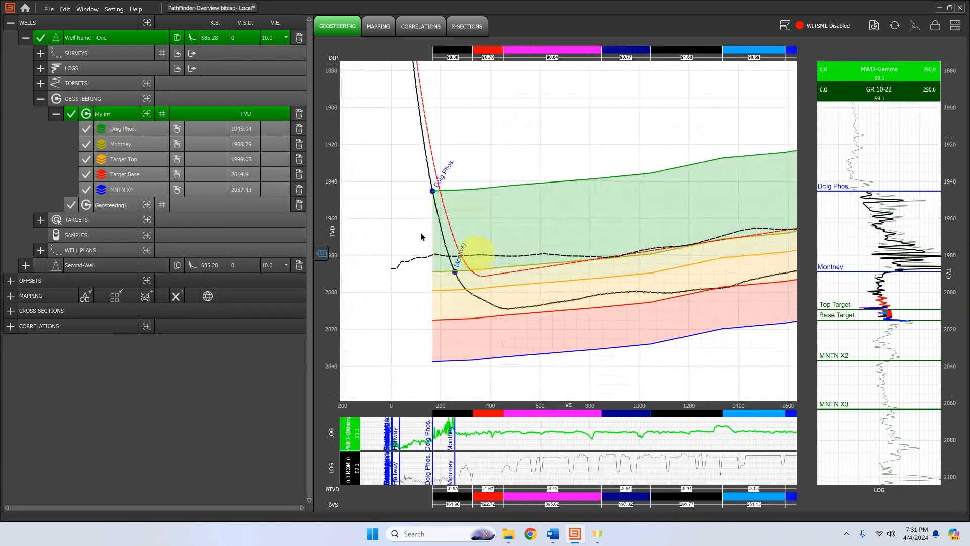
double_click(250, 132)
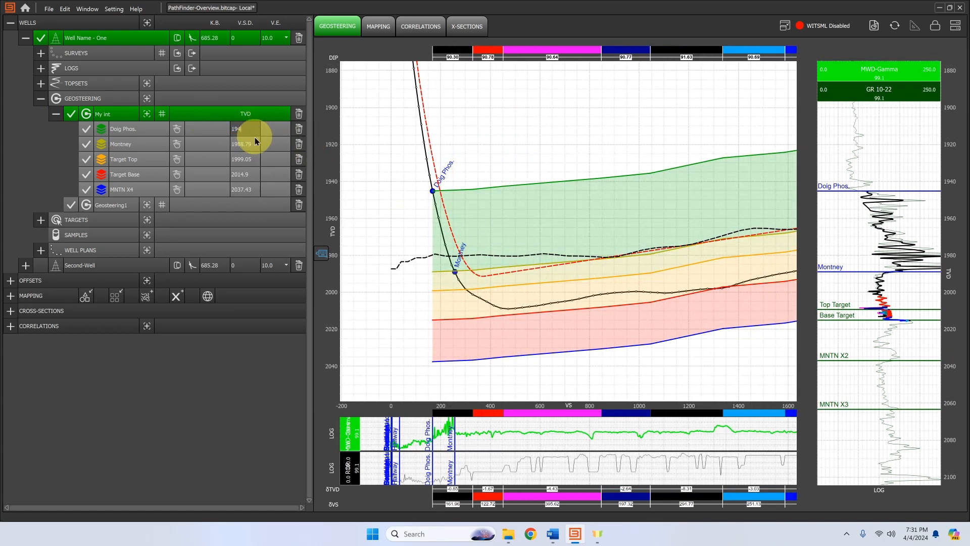
key(Return)
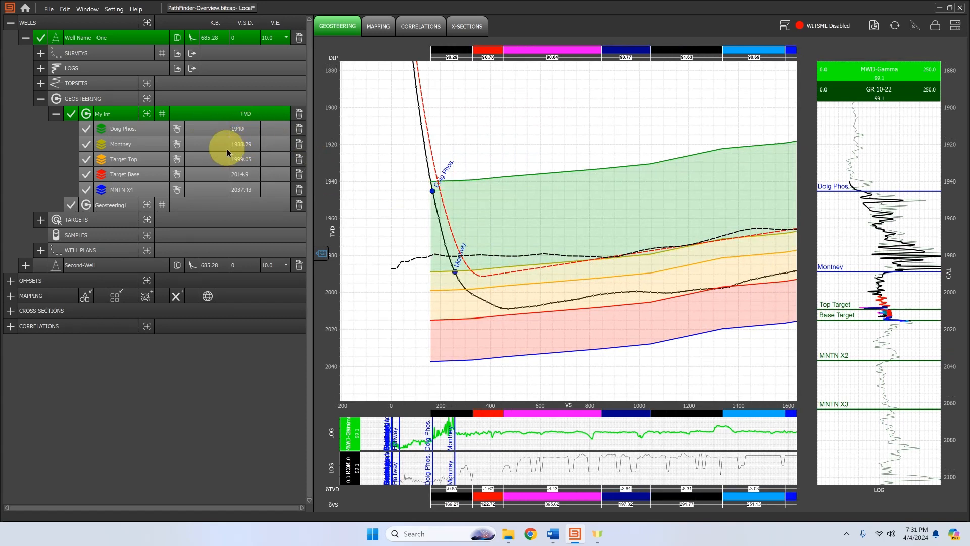
click(177, 129)
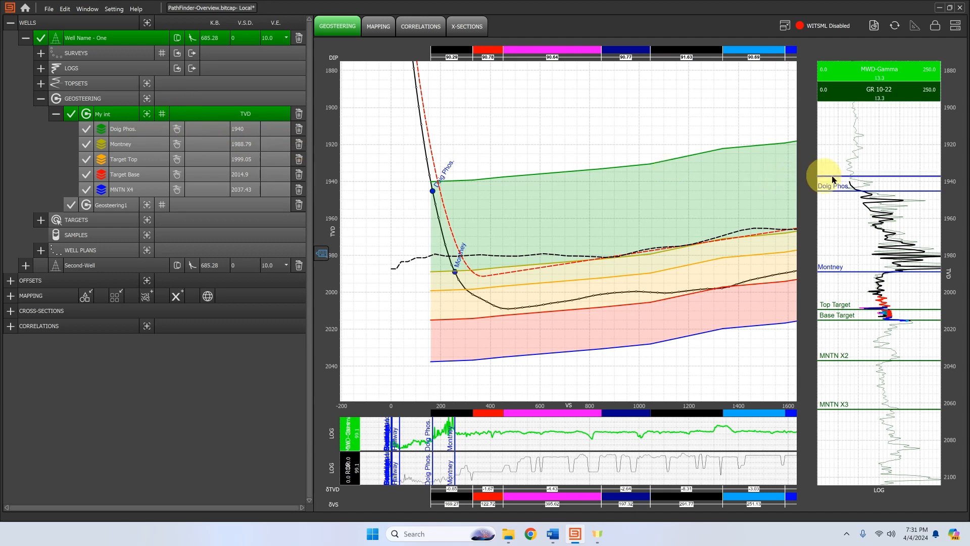
click(849, 147)
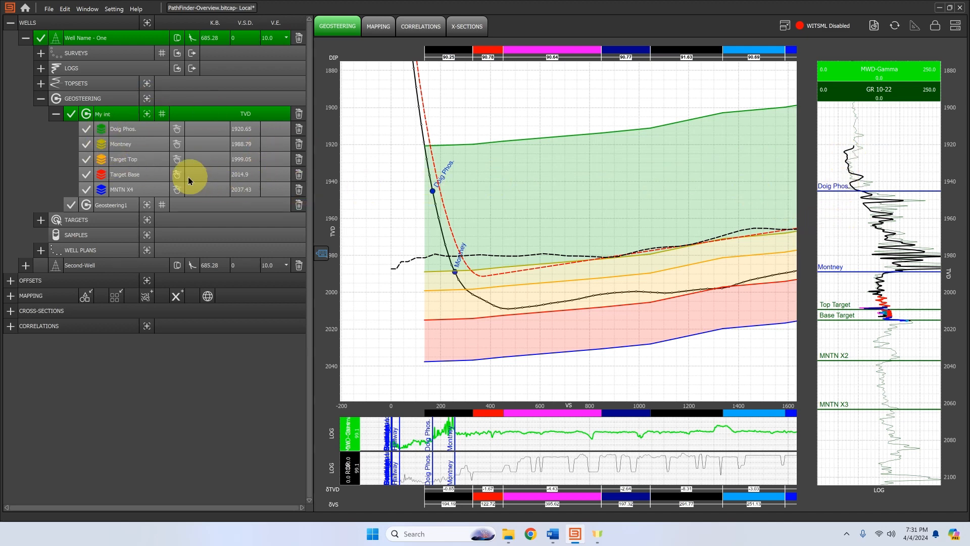
Step: Add a bed to the My int interpretation and place it on the log track at a TVD of about 1883.48
click(147, 114)
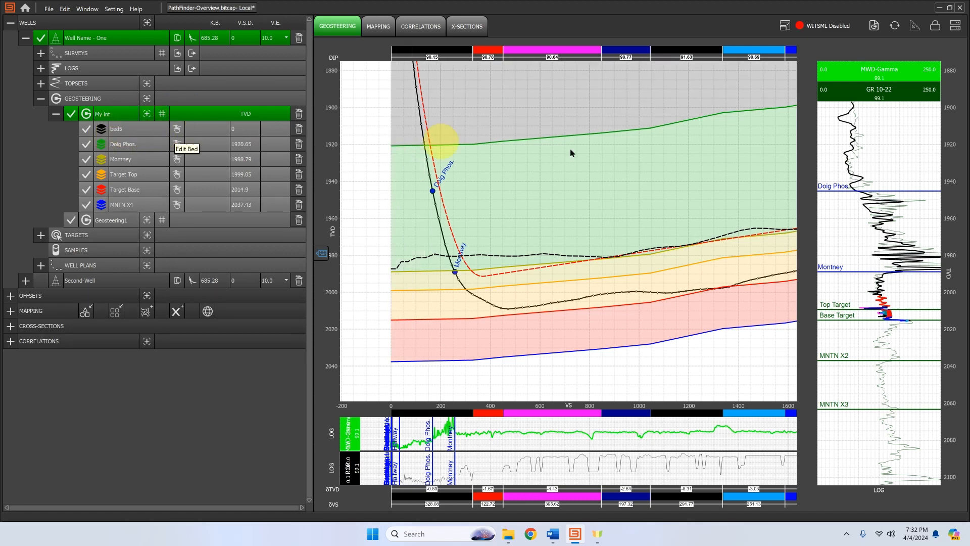
click(177, 130)
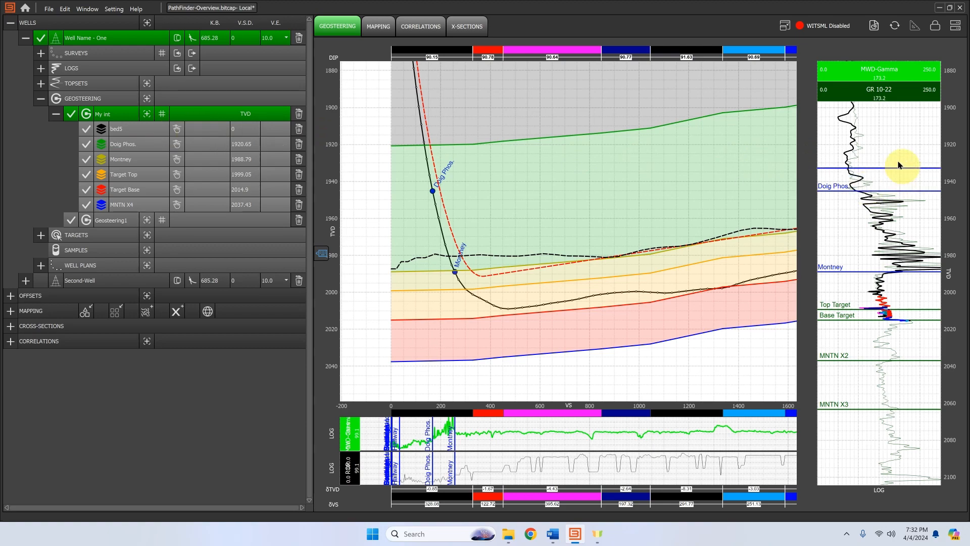
scroll(651, 209, up, 8)
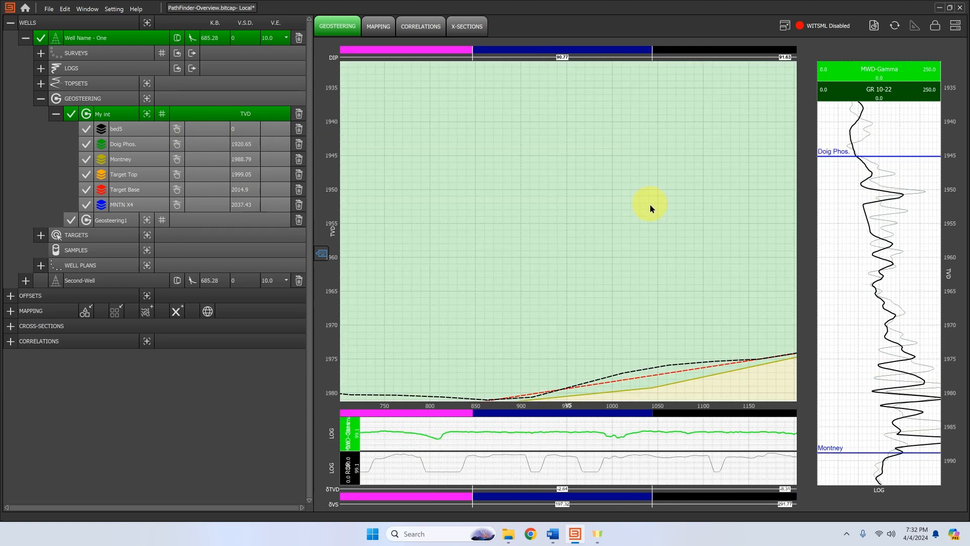
scroll(650, 208, down, 10)
scroll(652, 207, down, 4)
click(833, 160)
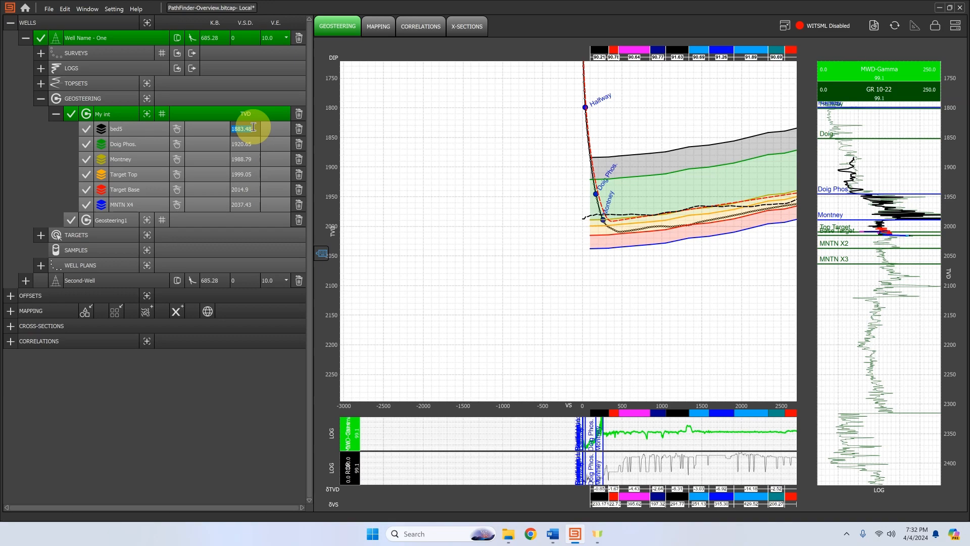
Step: Set the new top bed's TVD to 1800
text(00)
key(Return)
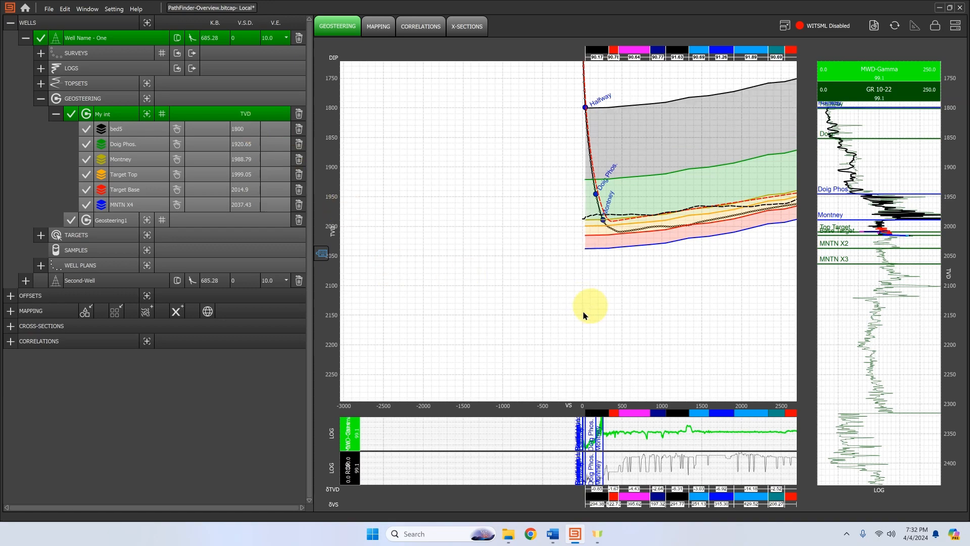
drag(581, 310, 484, 366)
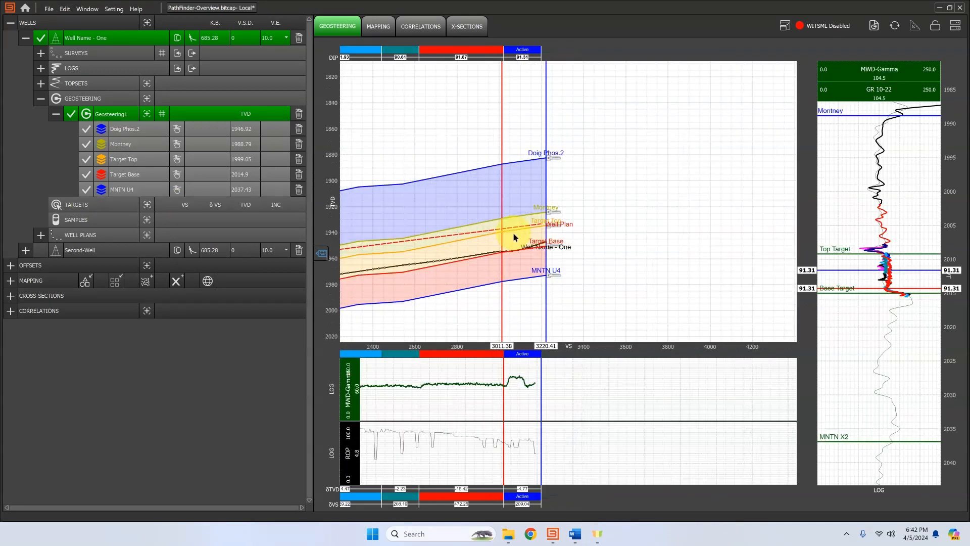
Step: Add a target ahead of the end of Well Name - One and set its delta VS to 300
drag(476, 305, 535, 292)
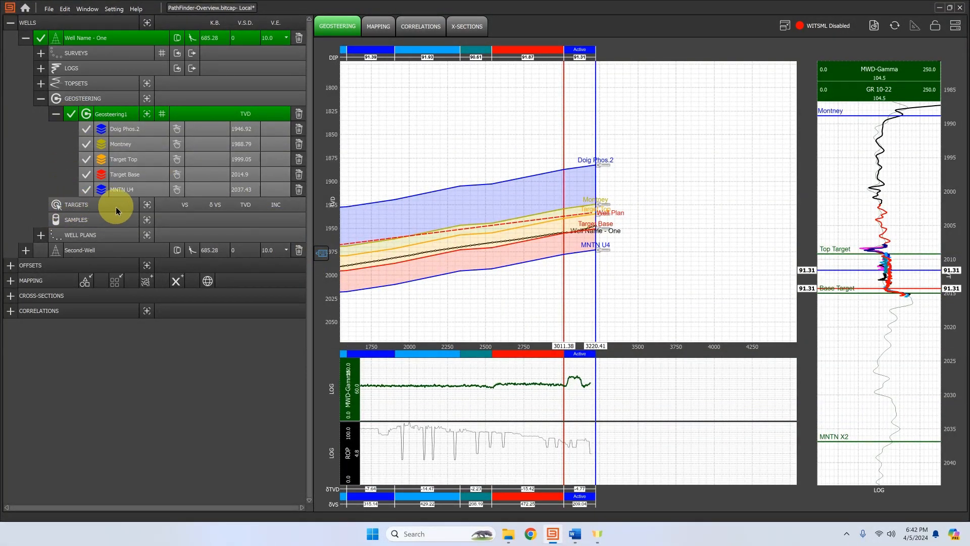
click(151, 207)
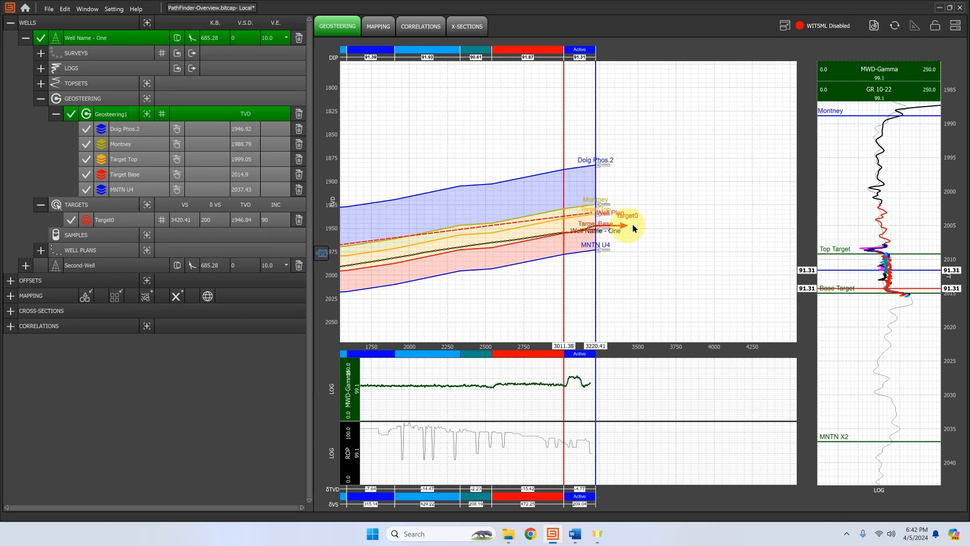
scroll(614, 226, up, 3)
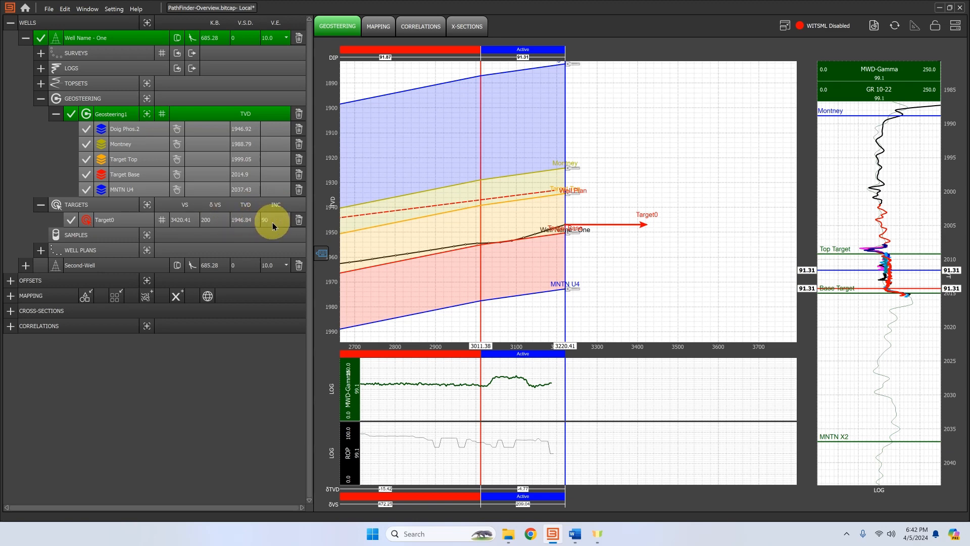
double_click(214, 218)
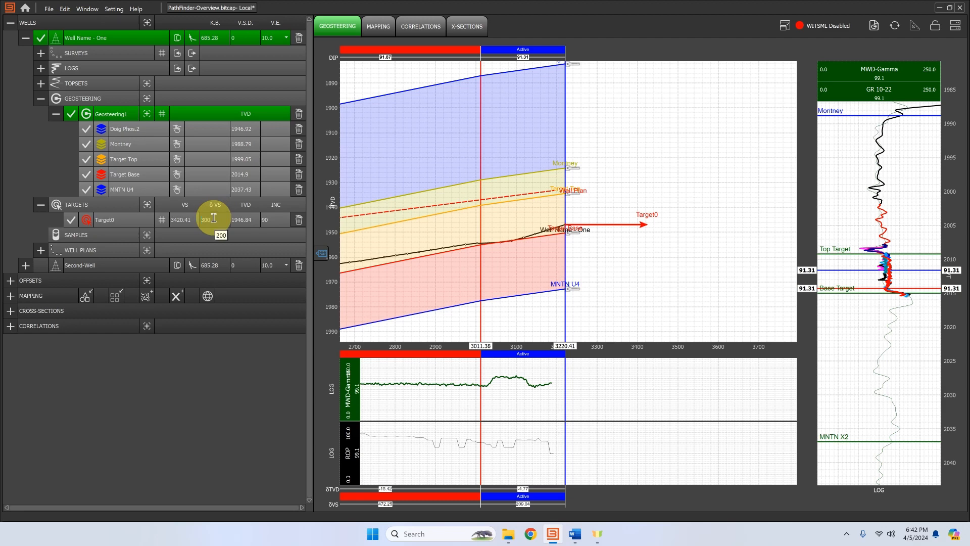
key(Return)
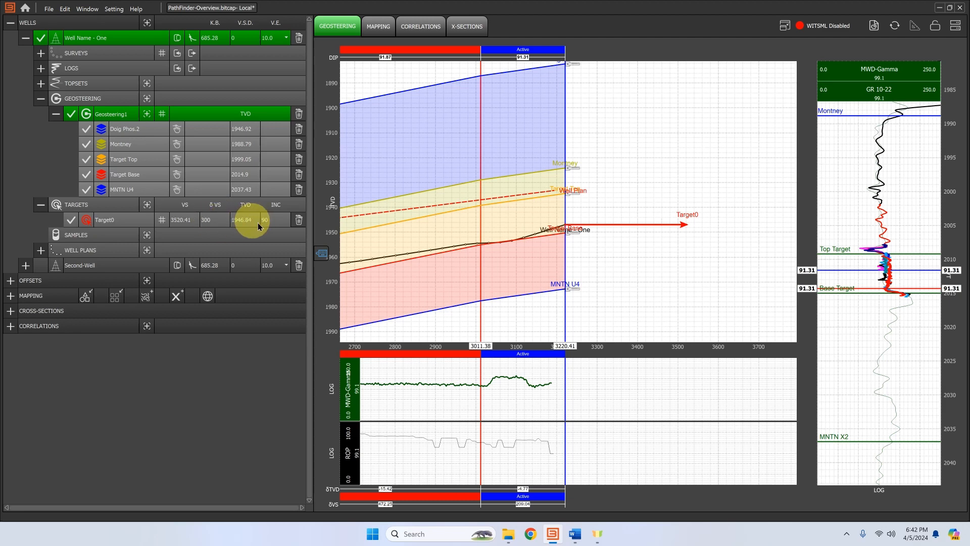
Step: Set the target's inclination to 91.5, and change its TVD to 1935
double_click(283, 219)
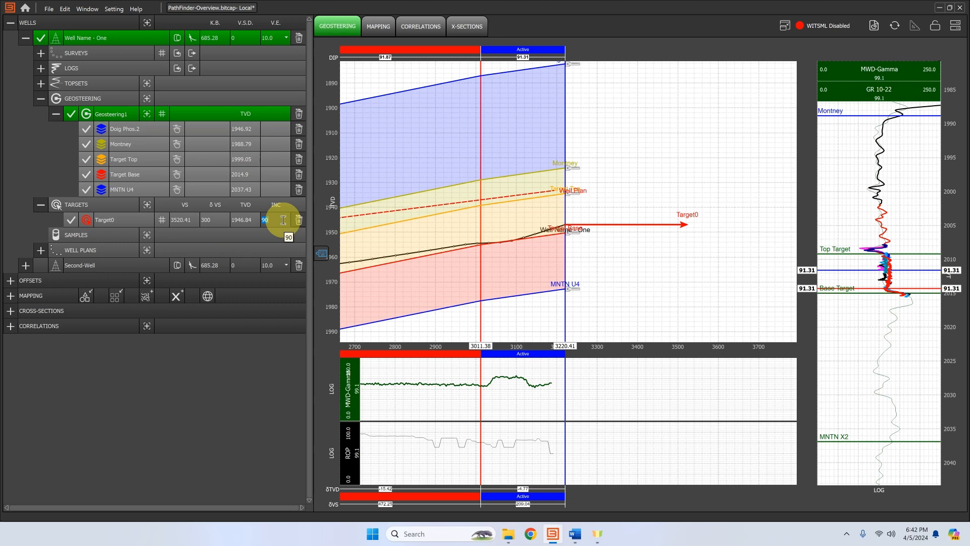
key(Return)
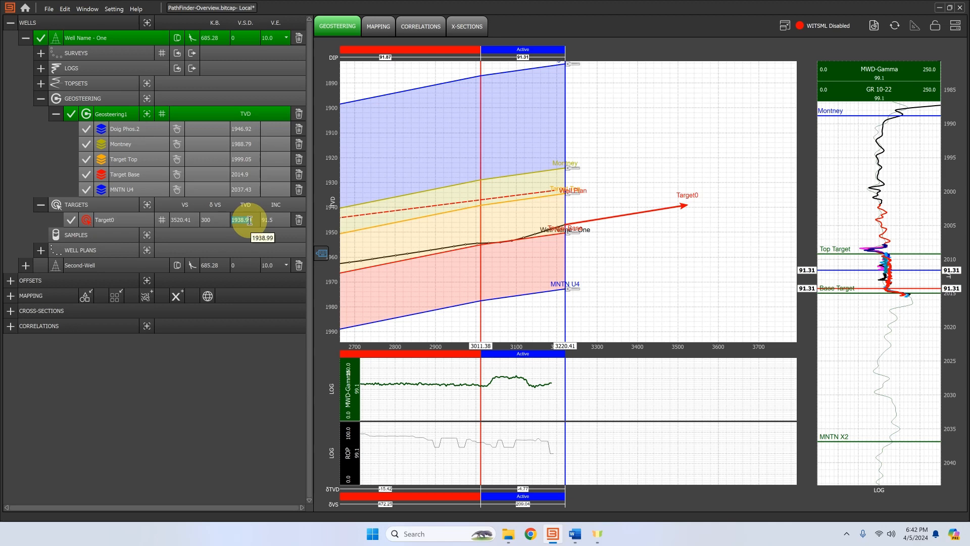
text(35)
key(Return)
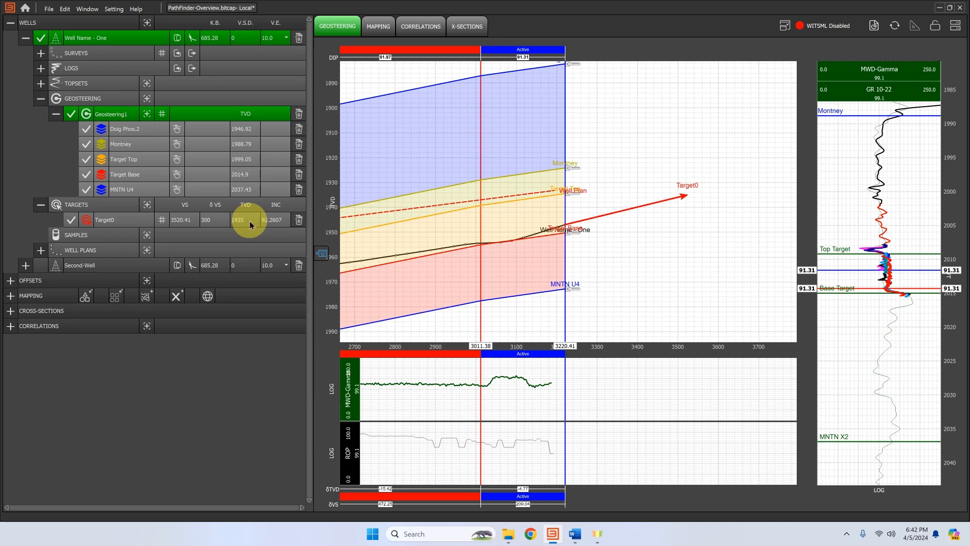
Step: Review the target's start, end and delta values in its detail table and close it
click(162, 220)
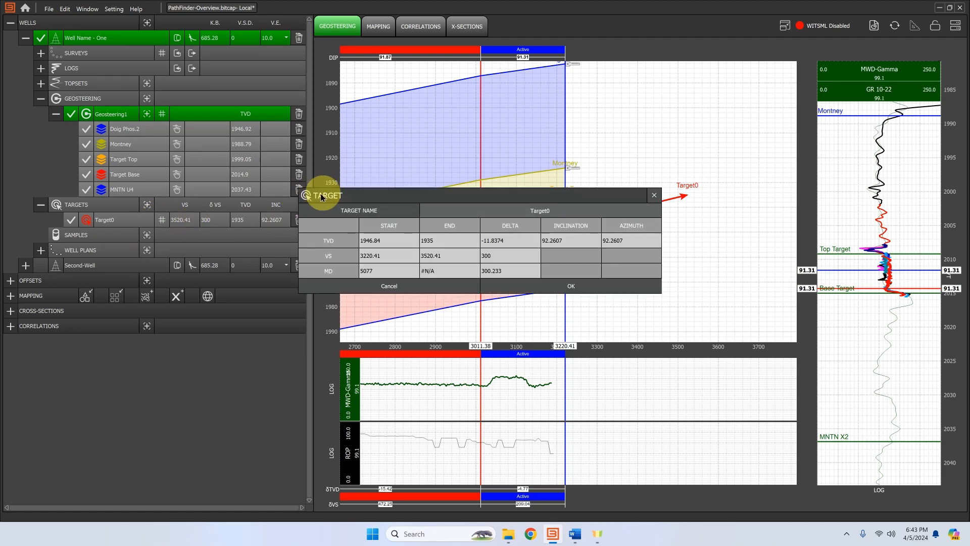
drag(381, 195, 437, 187)
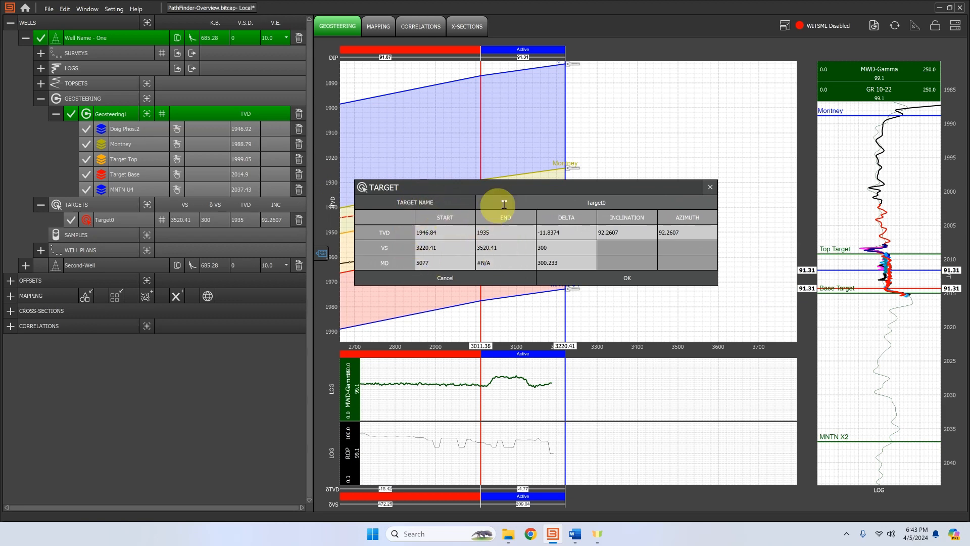
click(580, 280)
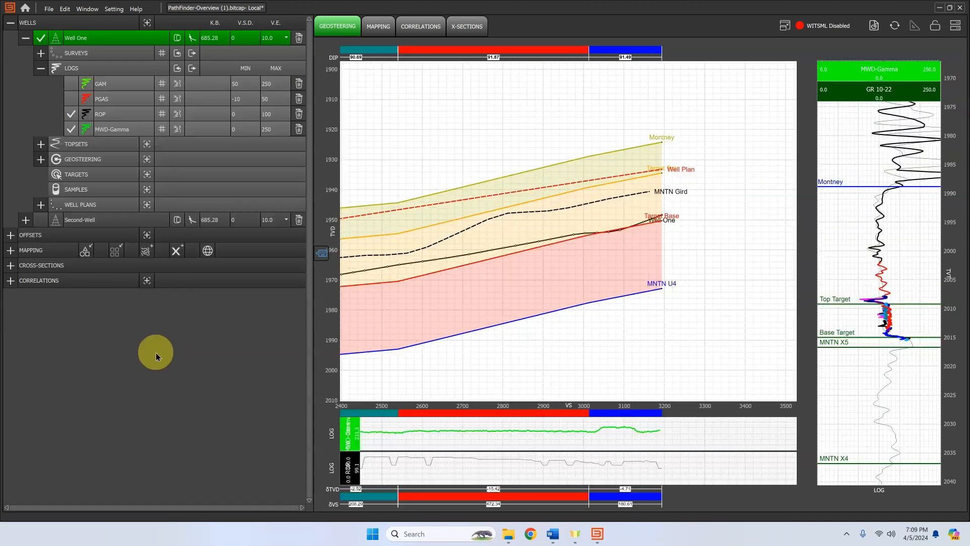
Step: Collapse the logs and start a new sample for Well One covering MD 4740 to 4750
click(41, 69)
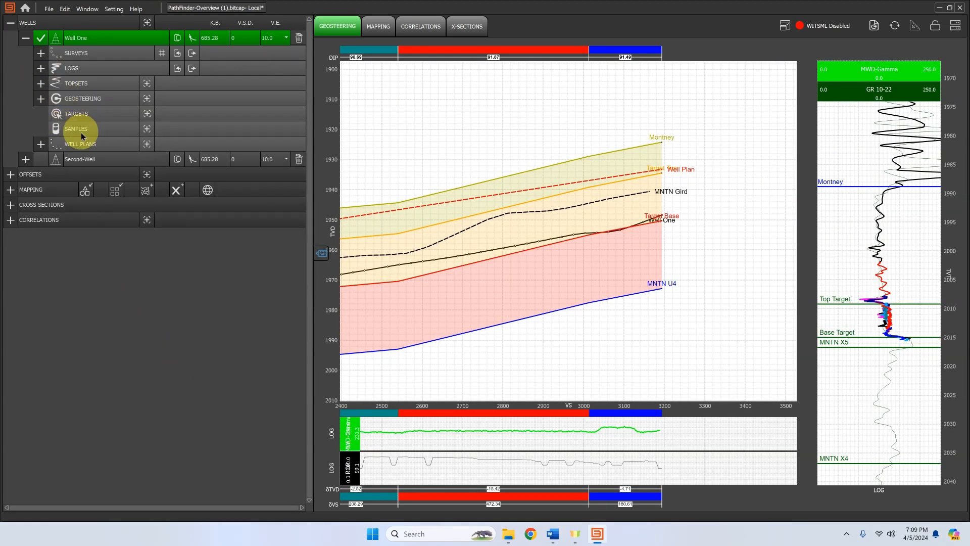
click(146, 133)
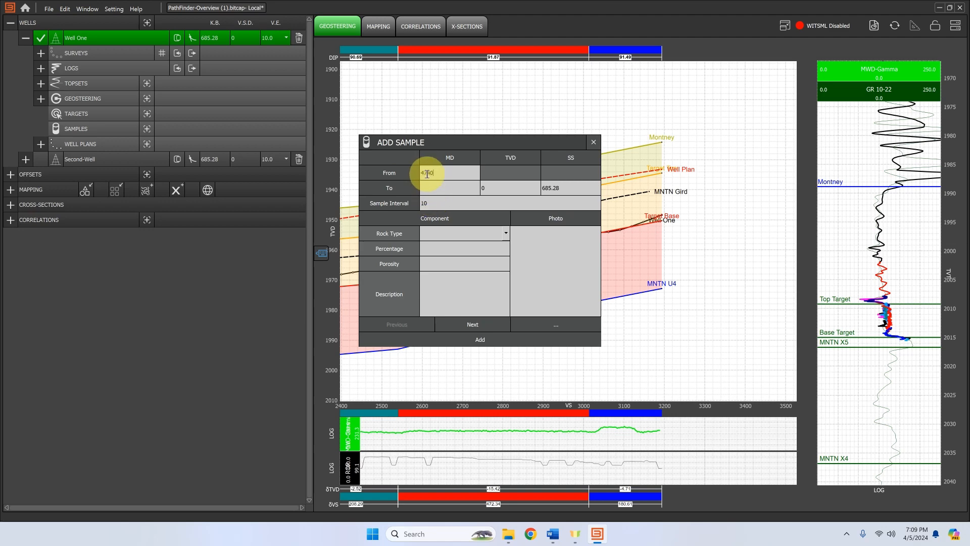
click(433, 194)
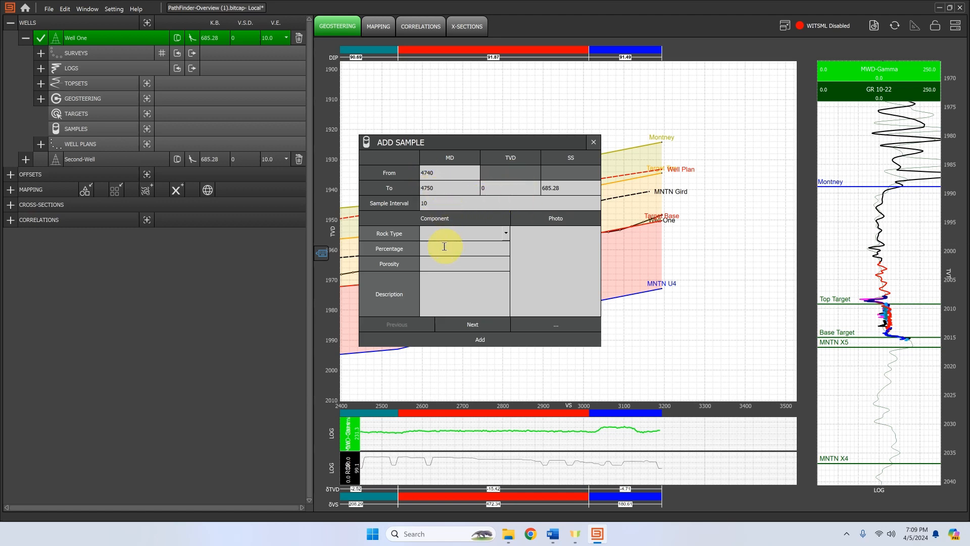
Step: Describe the sample as SANDSTONE with percentage 100, porosity 12 and the description "Some desc here."
click(505, 232)
scroll(489, 249, down, 2)
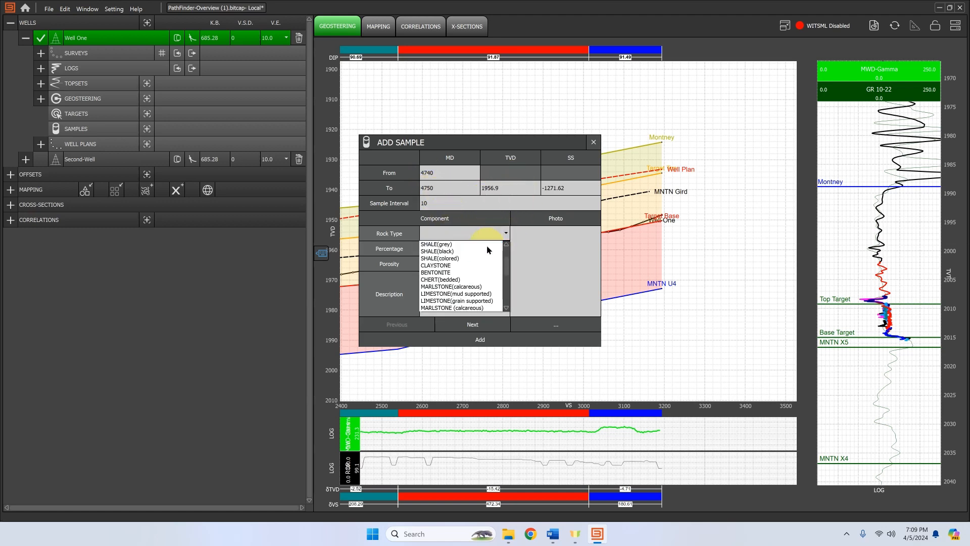
scroll(488, 249, up, 2)
click(436, 265)
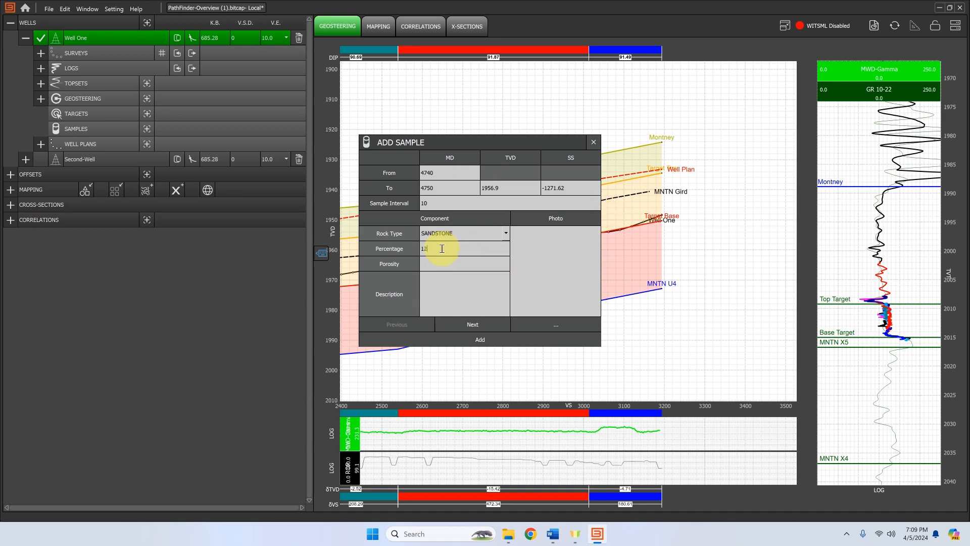
drag(428, 249, 397, 254)
click(465, 290)
text(Some desc here.)
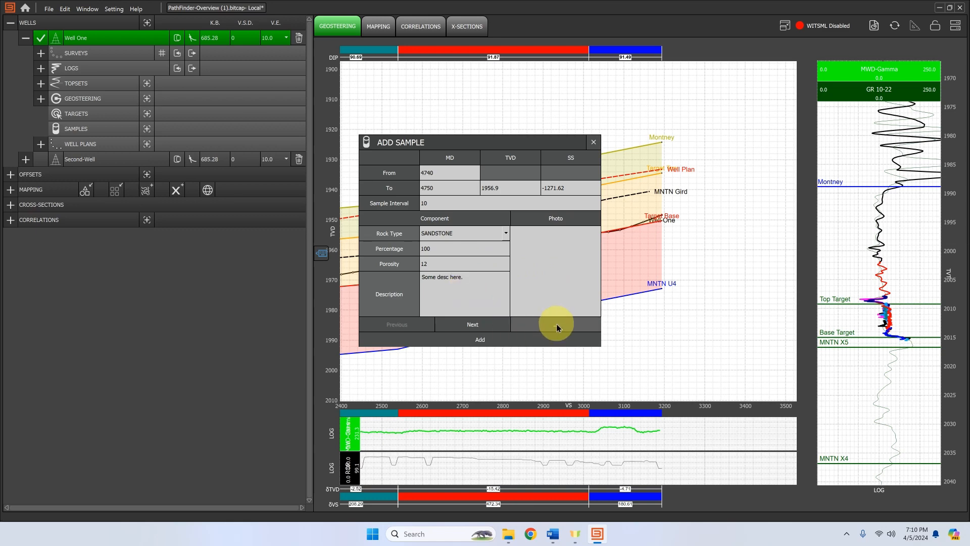
Step: Attach the photo 4750mMD-SAMPLE.jpg from the TRAINING PAGE folder and add the sample to the well
click(556, 324)
click(417, 342)
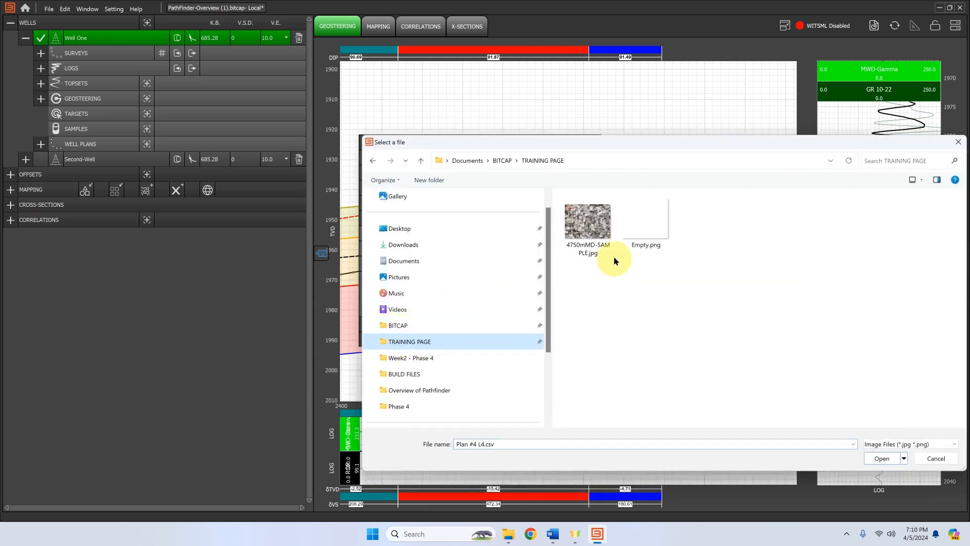
double_click(588, 228)
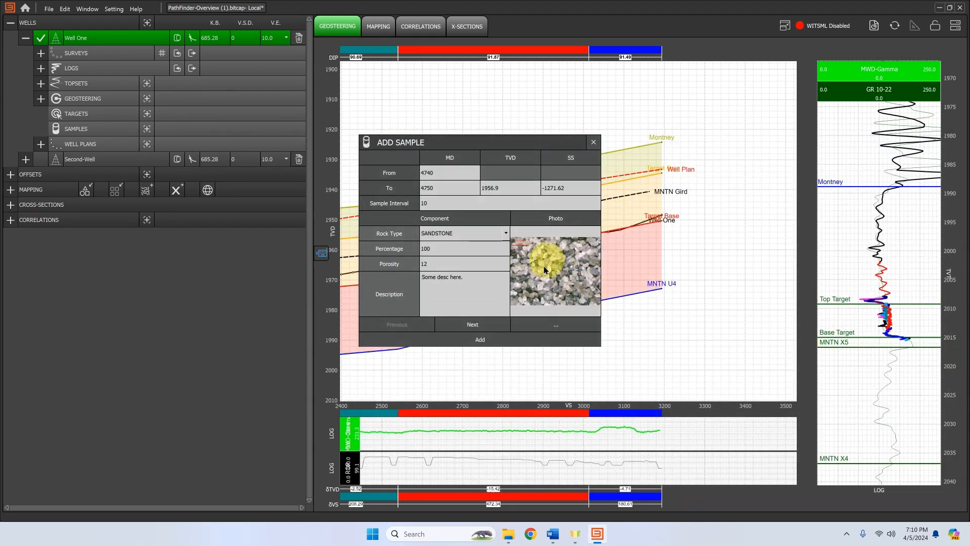
click(486, 338)
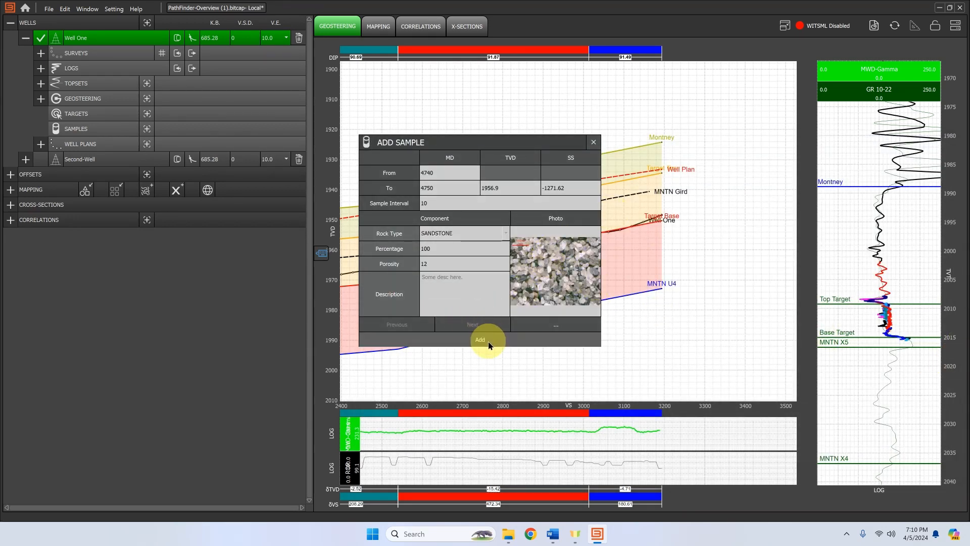
click(488, 344)
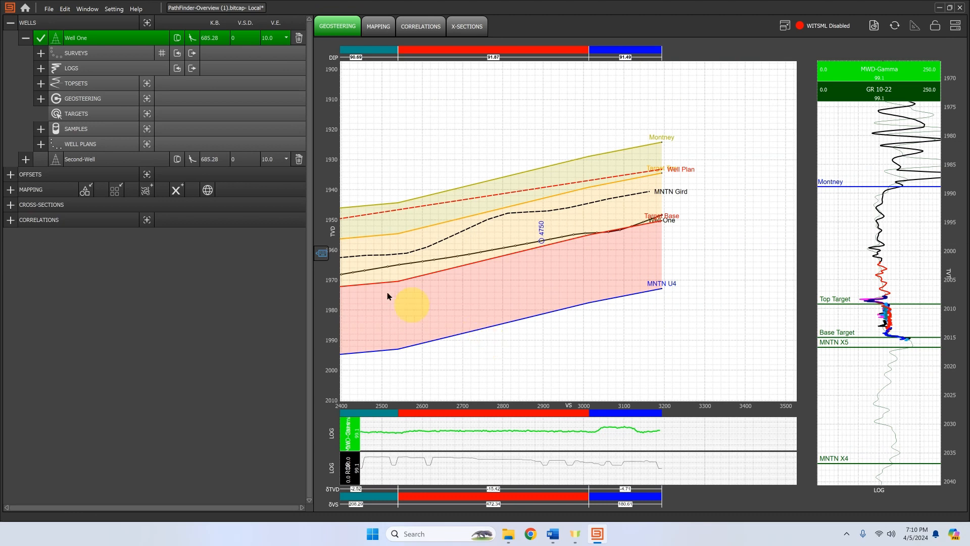
drag(450, 190, 418, 152)
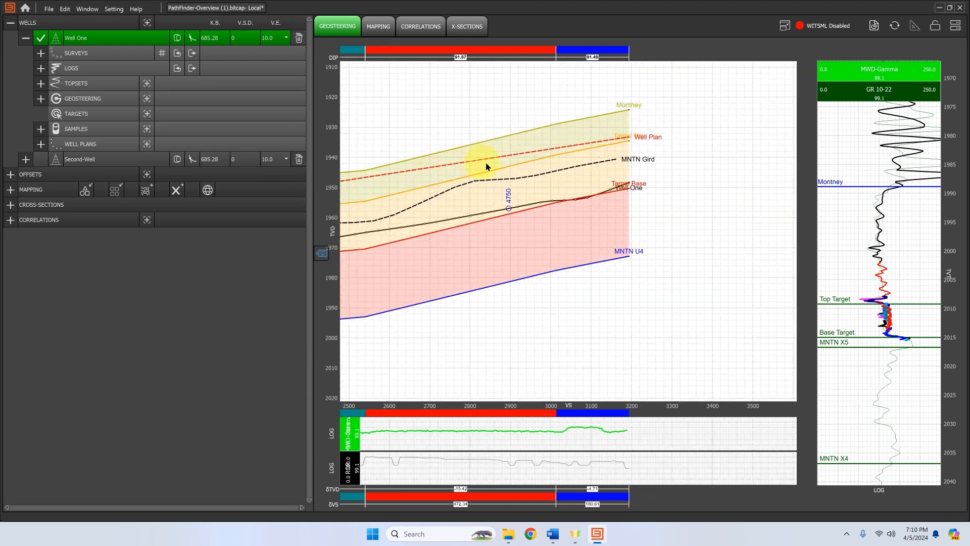
mouse_move(508, 210)
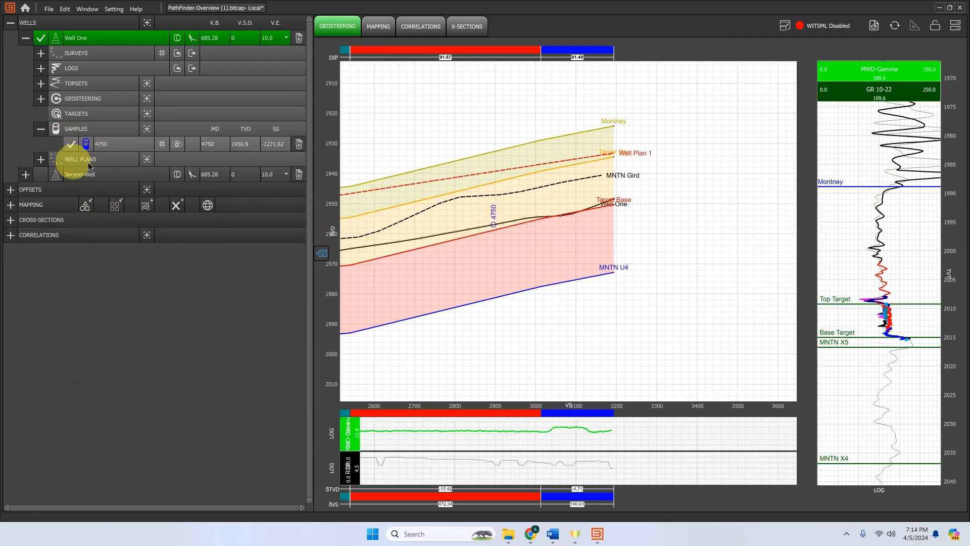
Step: Add a well plan named ABC Plan to Well One and delete it again
click(41, 160)
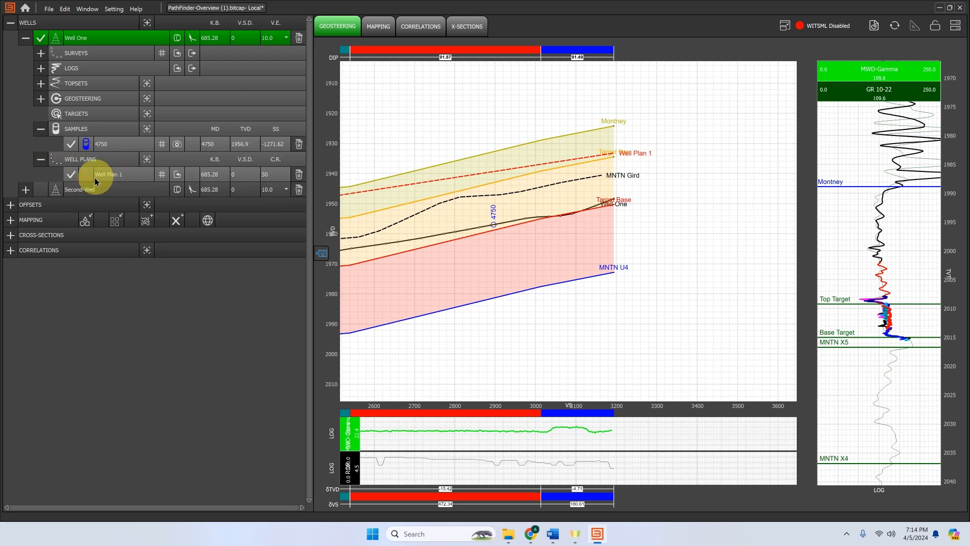
click(147, 159)
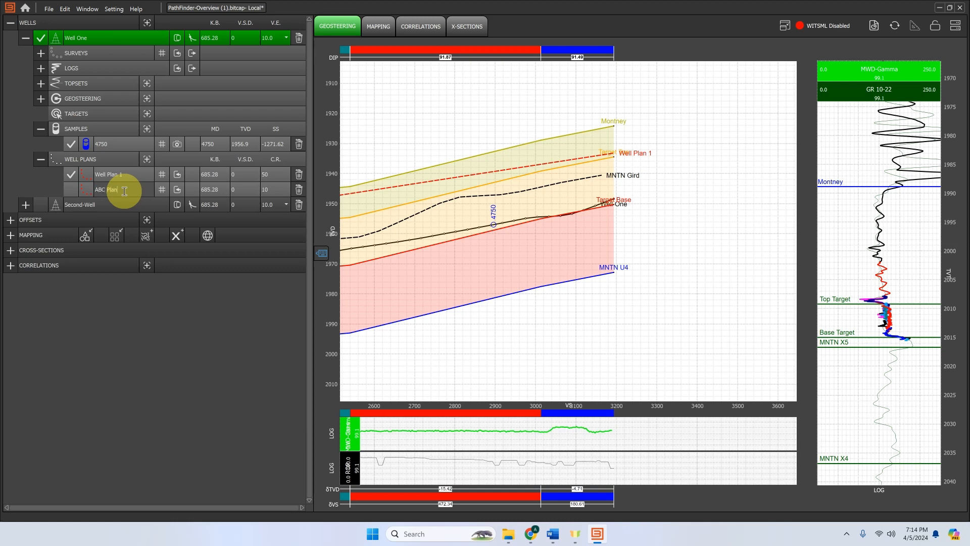
key(Return)
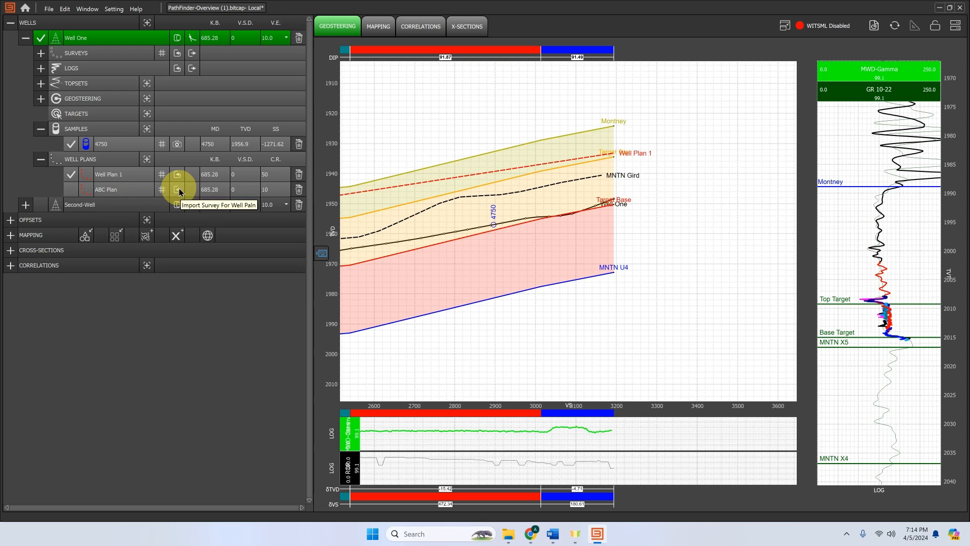
click(299, 191)
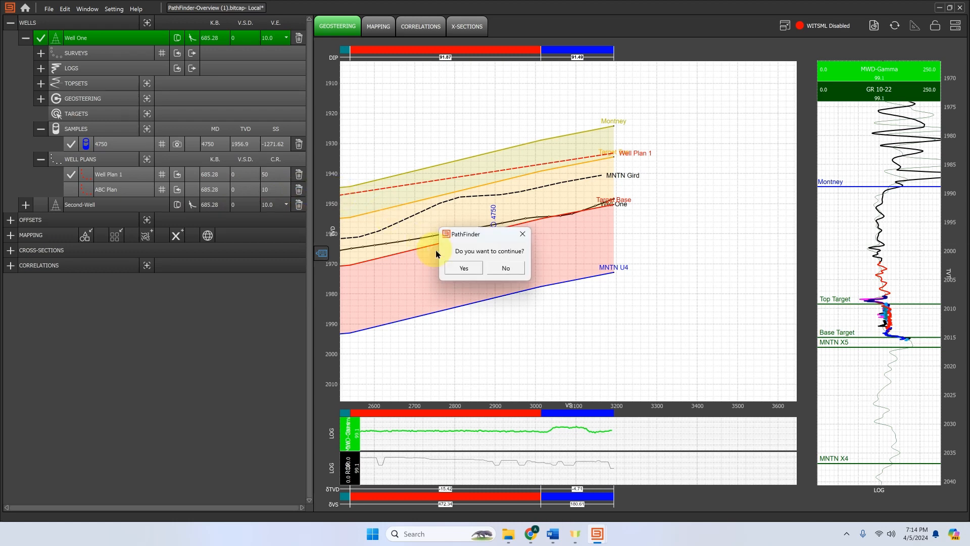
click(459, 266)
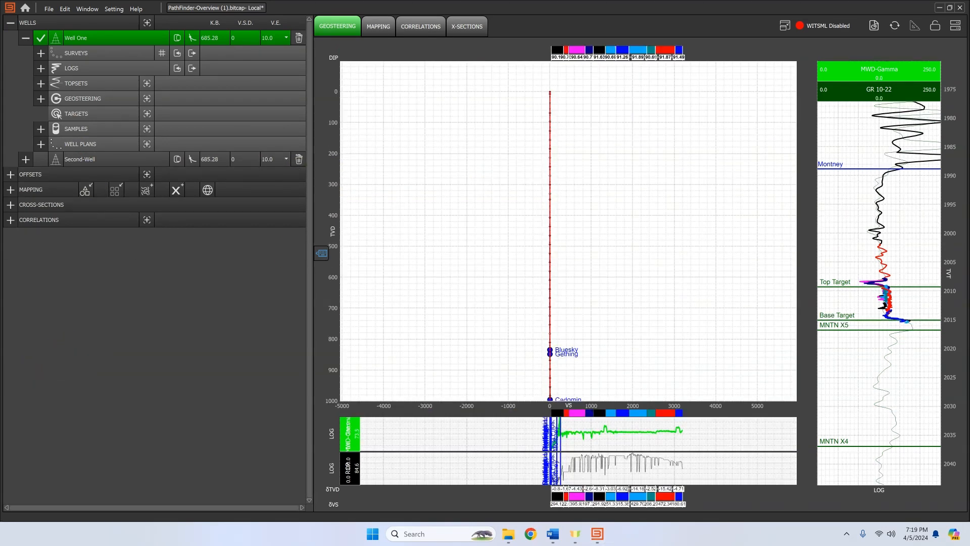
Step: Expand the offsets down to the logs of OFFSET Well 1 and hide its GR 10-22 log
click(10, 176)
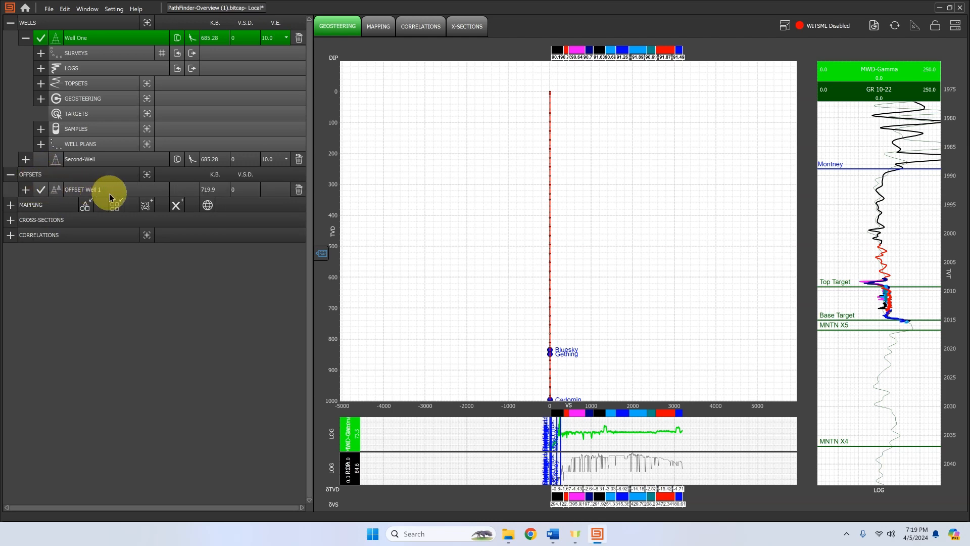
click(26, 190)
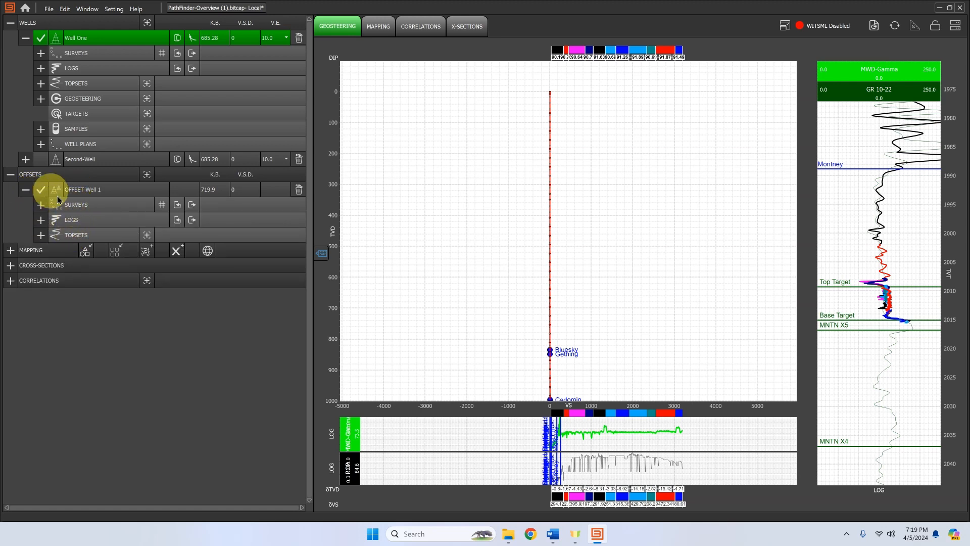
click(40, 220)
click(72, 236)
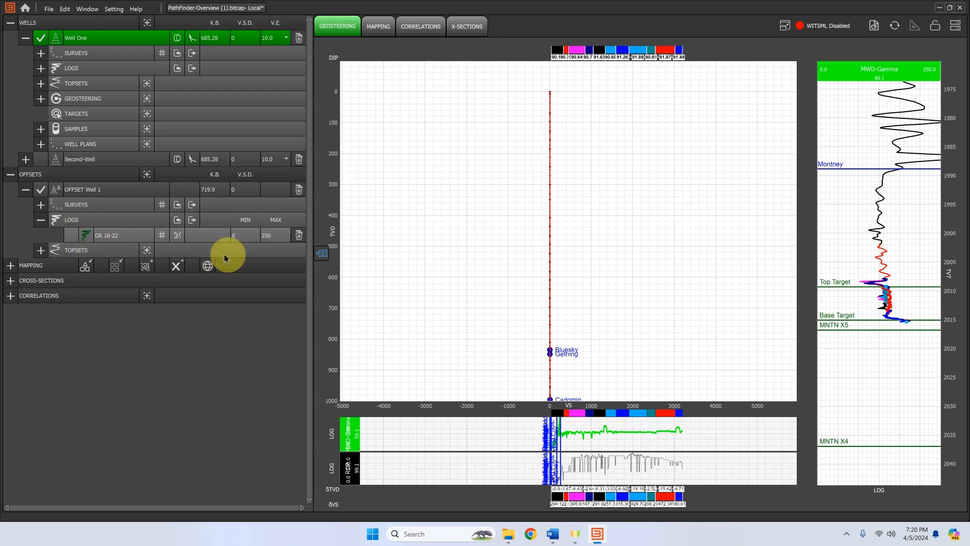
Step: Turn the GR 10-22 log of OFFSET Well 1 back on and display it in the vertical log track
click(71, 236)
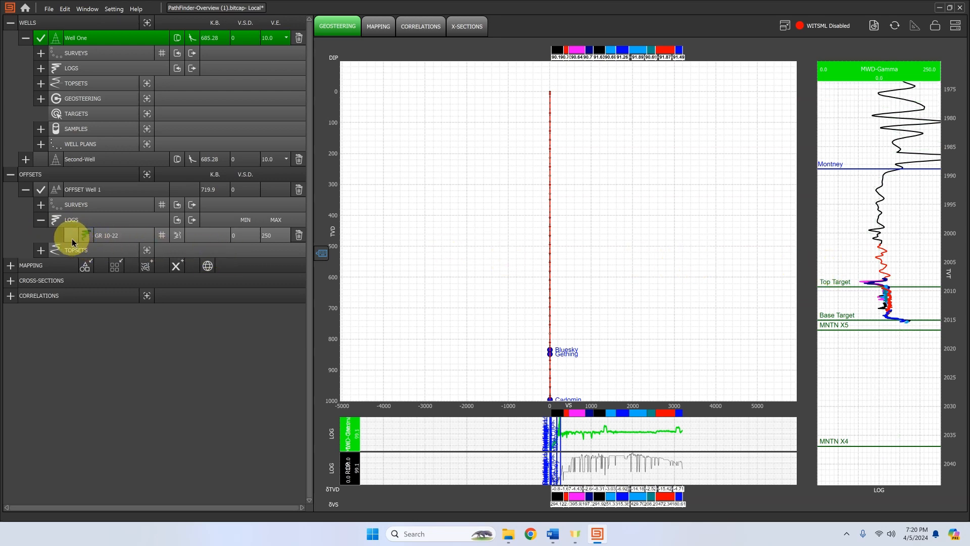
right_click(858, 234)
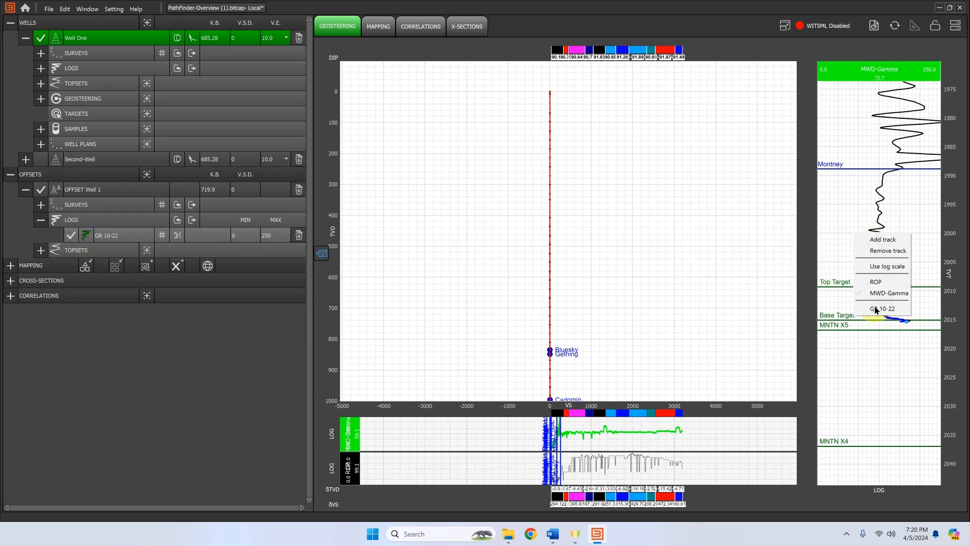
click(882, 309)
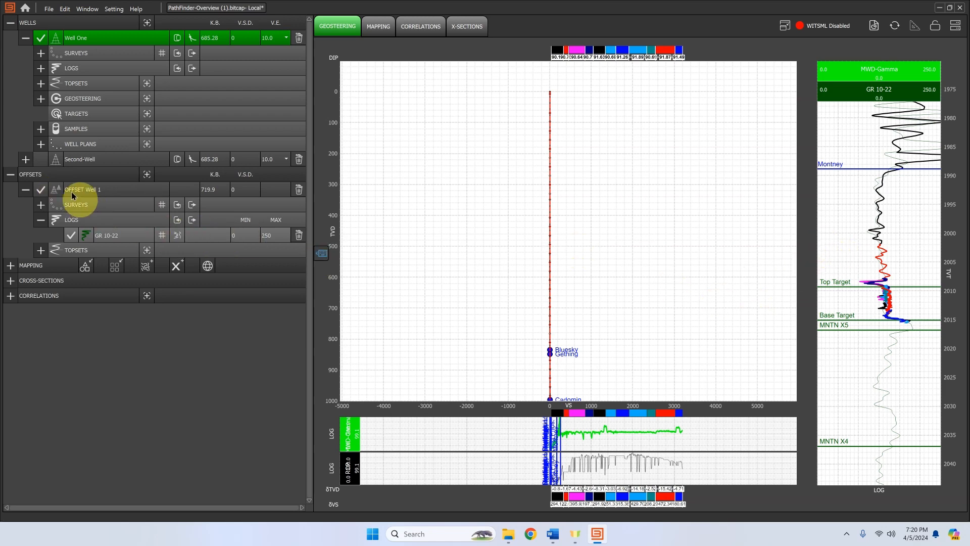
Step: Activate OFFSET Well 1 and deactivate it again, trying to shift the log track in each state
click(56, 191)
drag(840, 310, 846, 364)
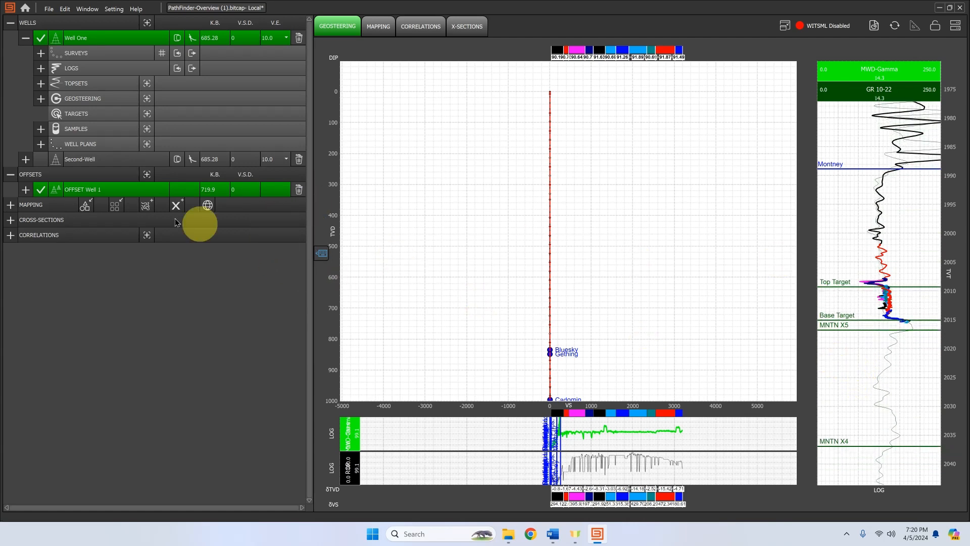
click(56, 190)
drag(902, 354, 885, 390)
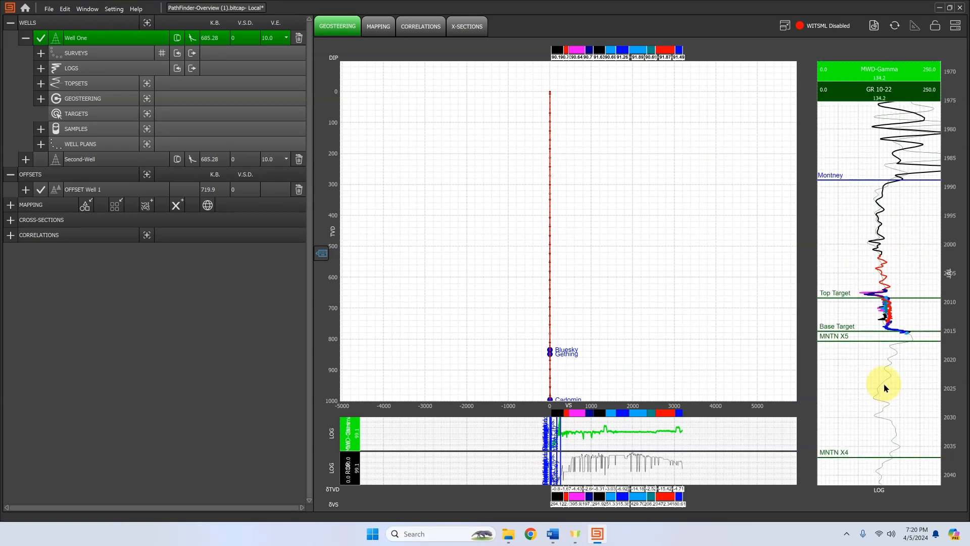